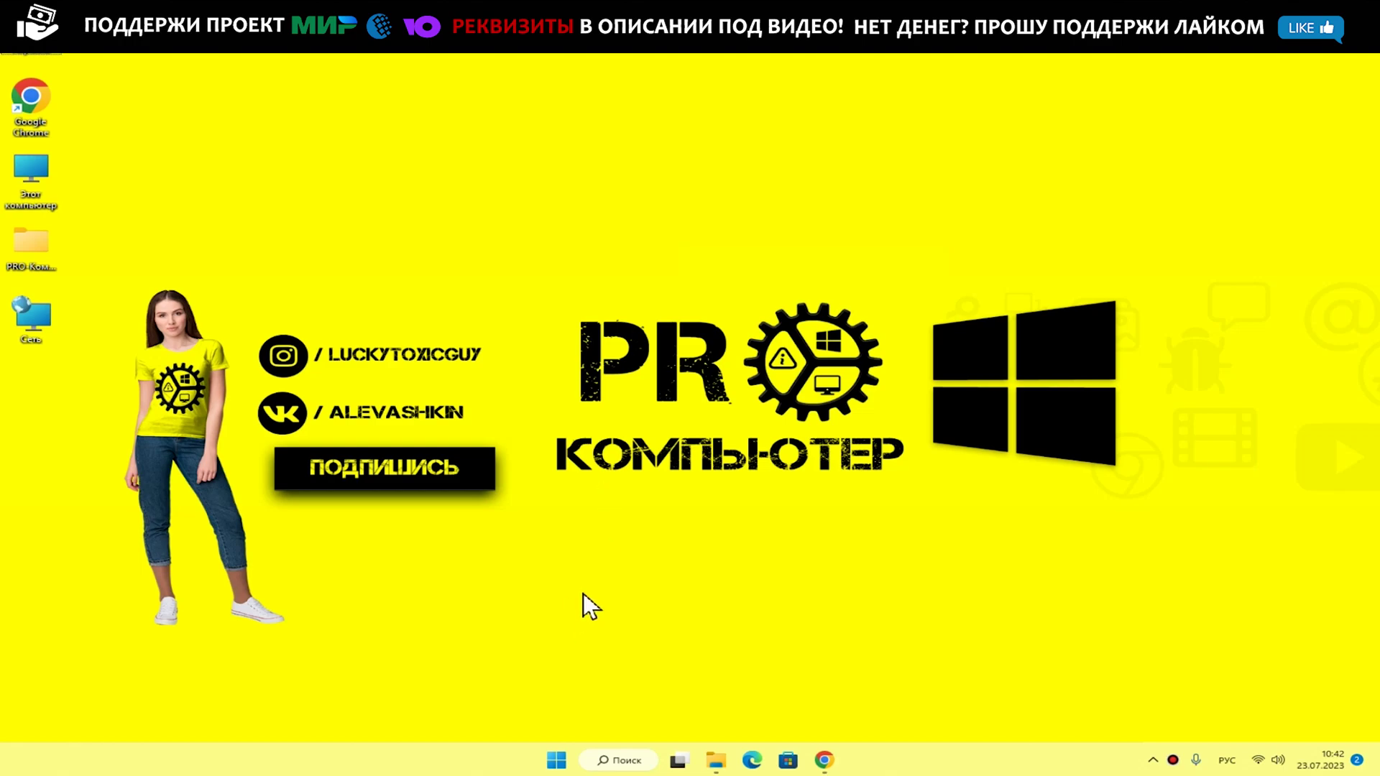
- Enable the Панель управления icon in the desktop icon settings under Personalization themes, apply it, and show the desktop
right_click(554, 764)
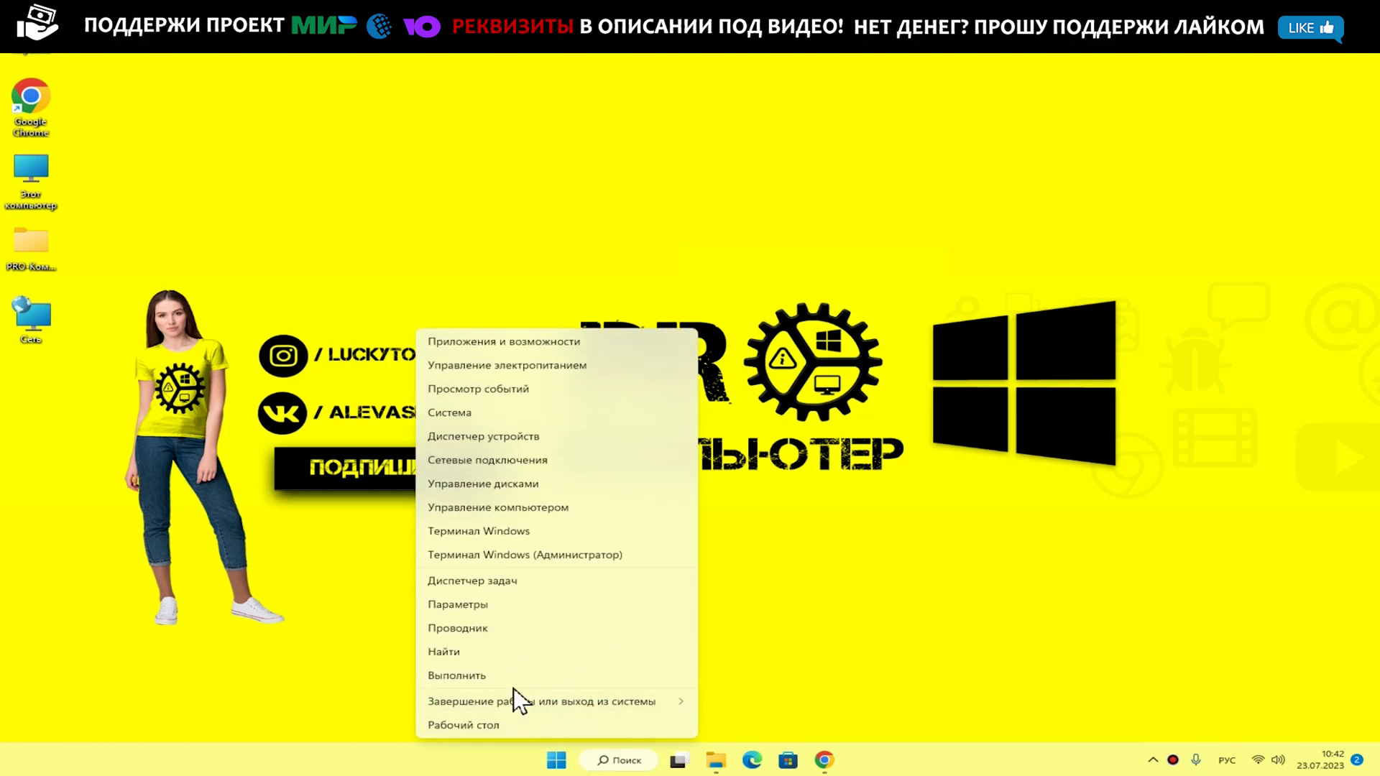
left_click(493, 605)
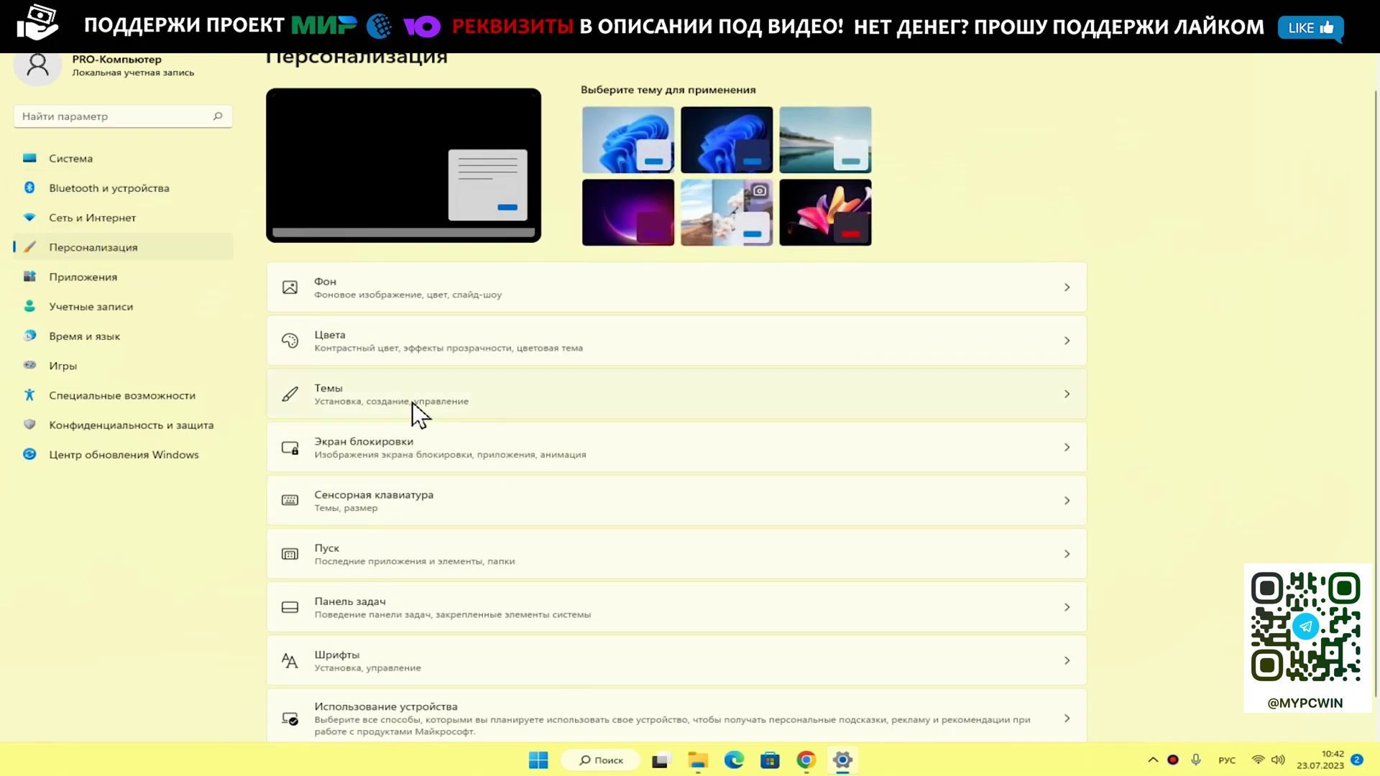
left_click(439, 408)
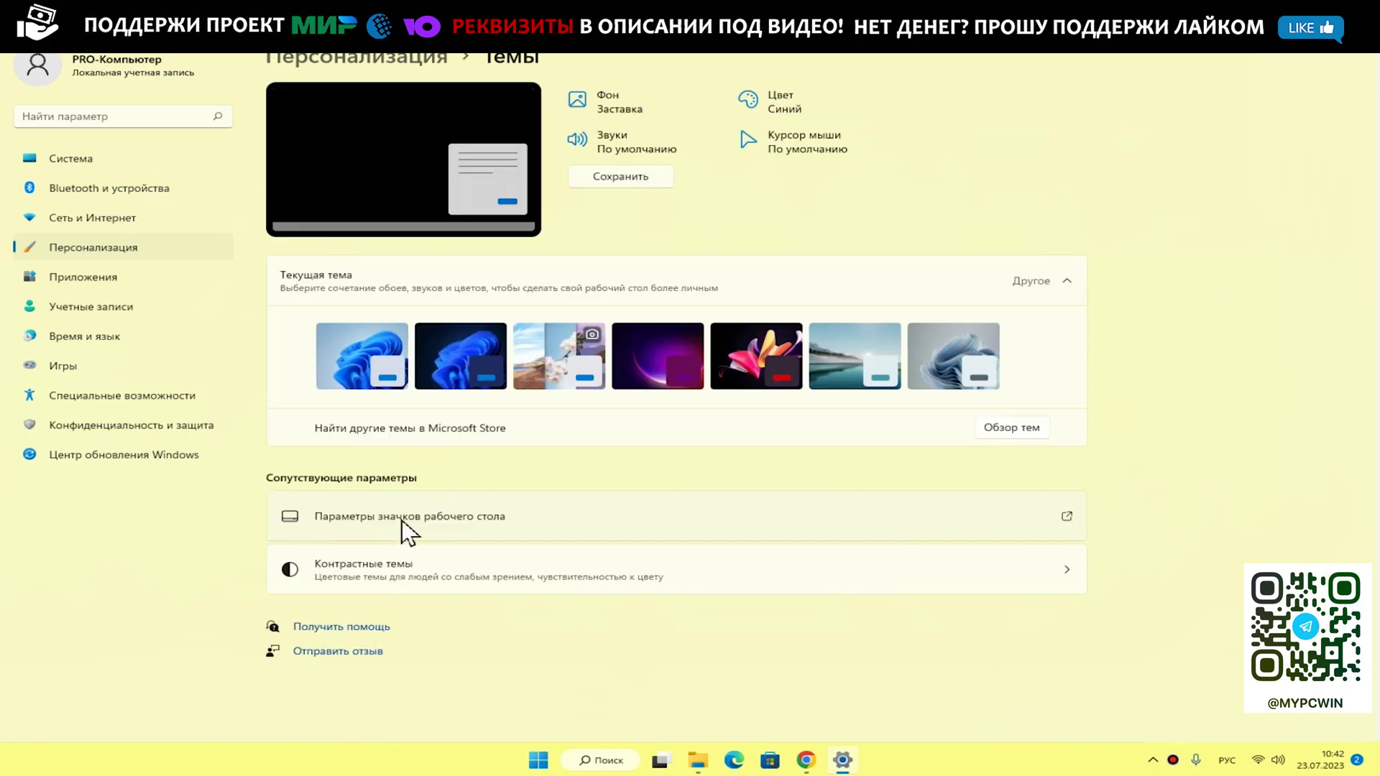
left_click(440, 529)
left_click(342, 242)
left_click(468, 476)
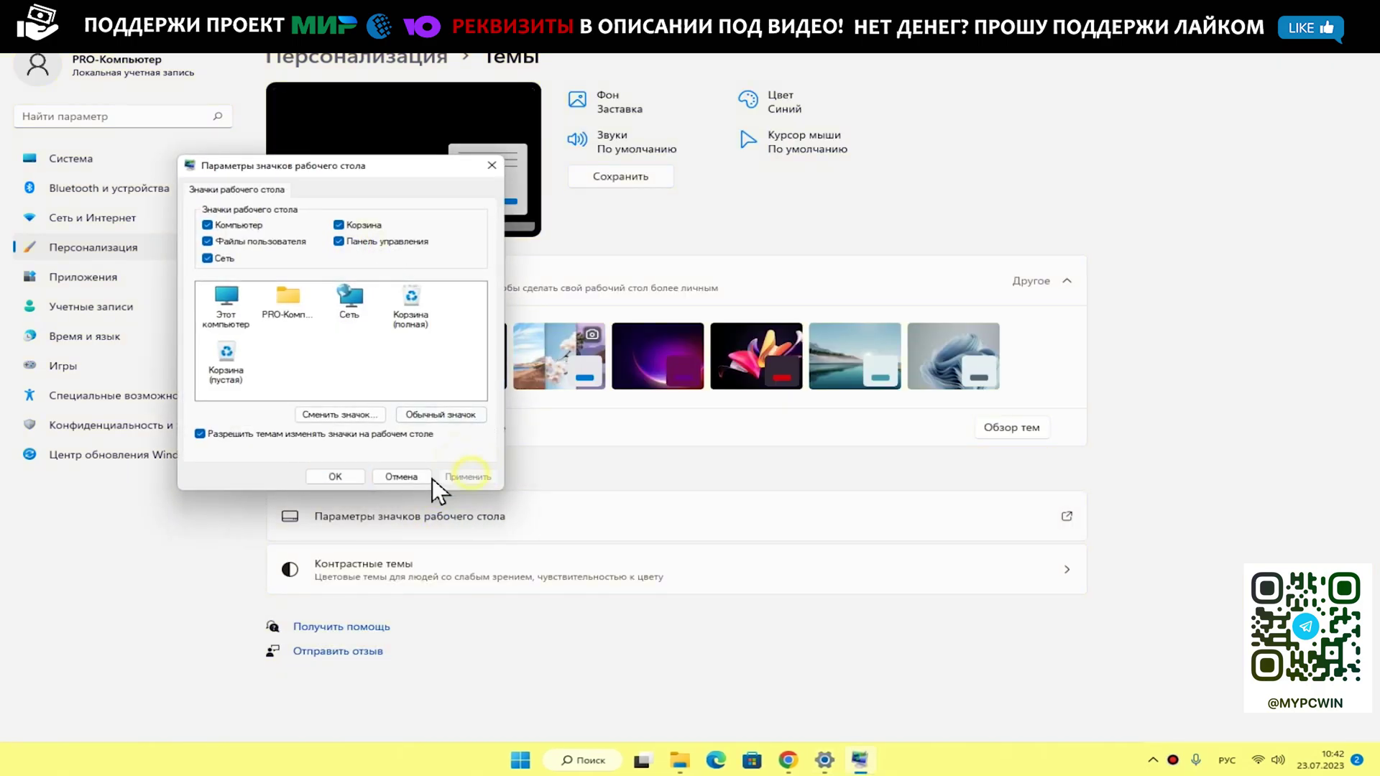
key("Return")
key("super+d")
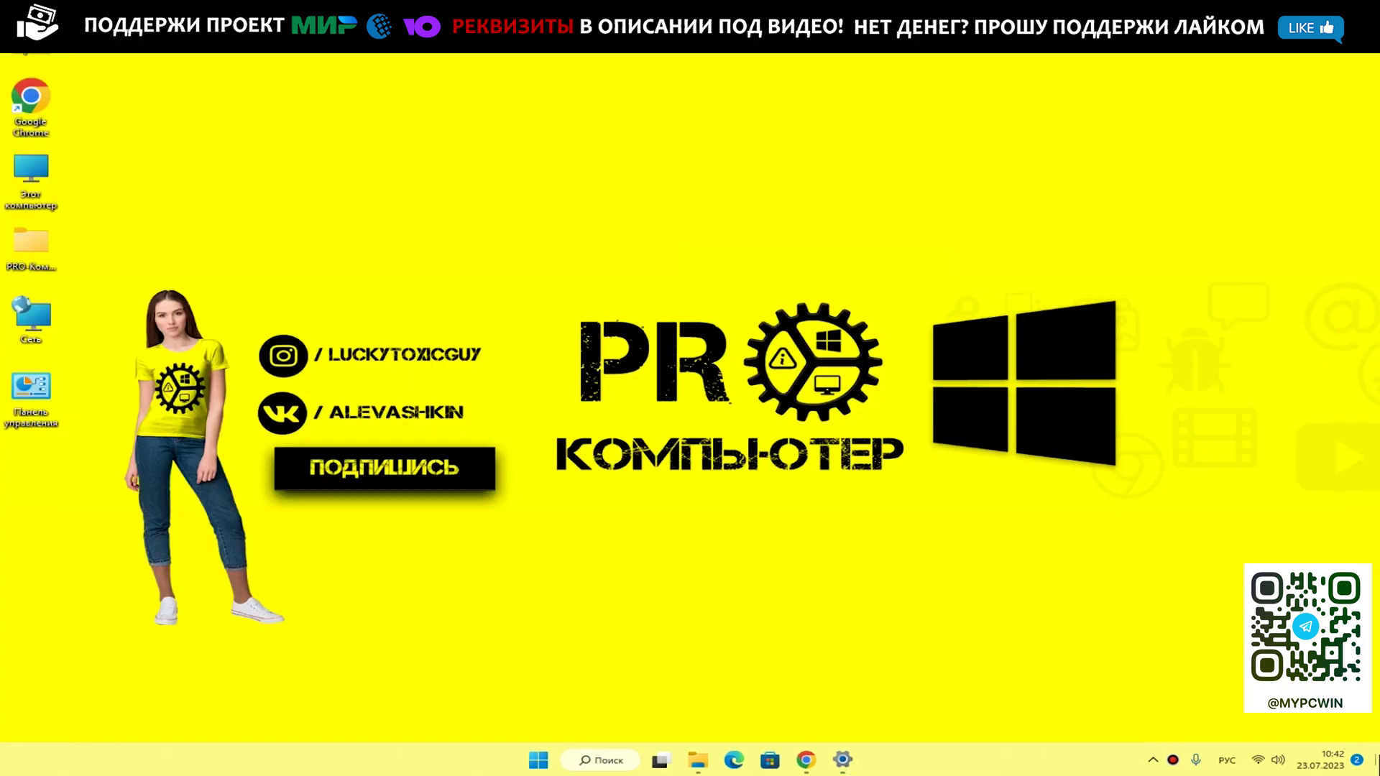
- Move the Панель управления shortcut out of the icon column to the opposite side of the desktop
left_click_drag(36, 399, 1215, 85)
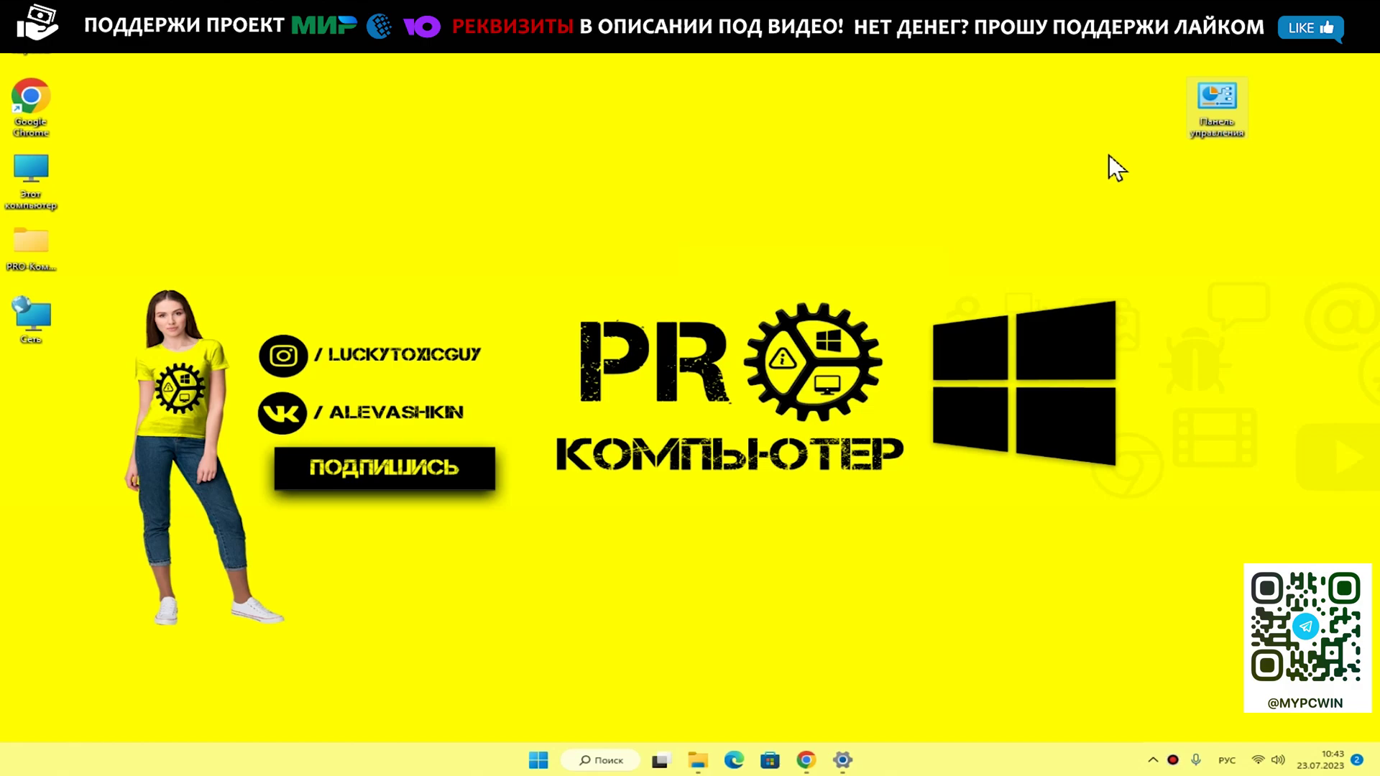
mouse_move(848, 760)
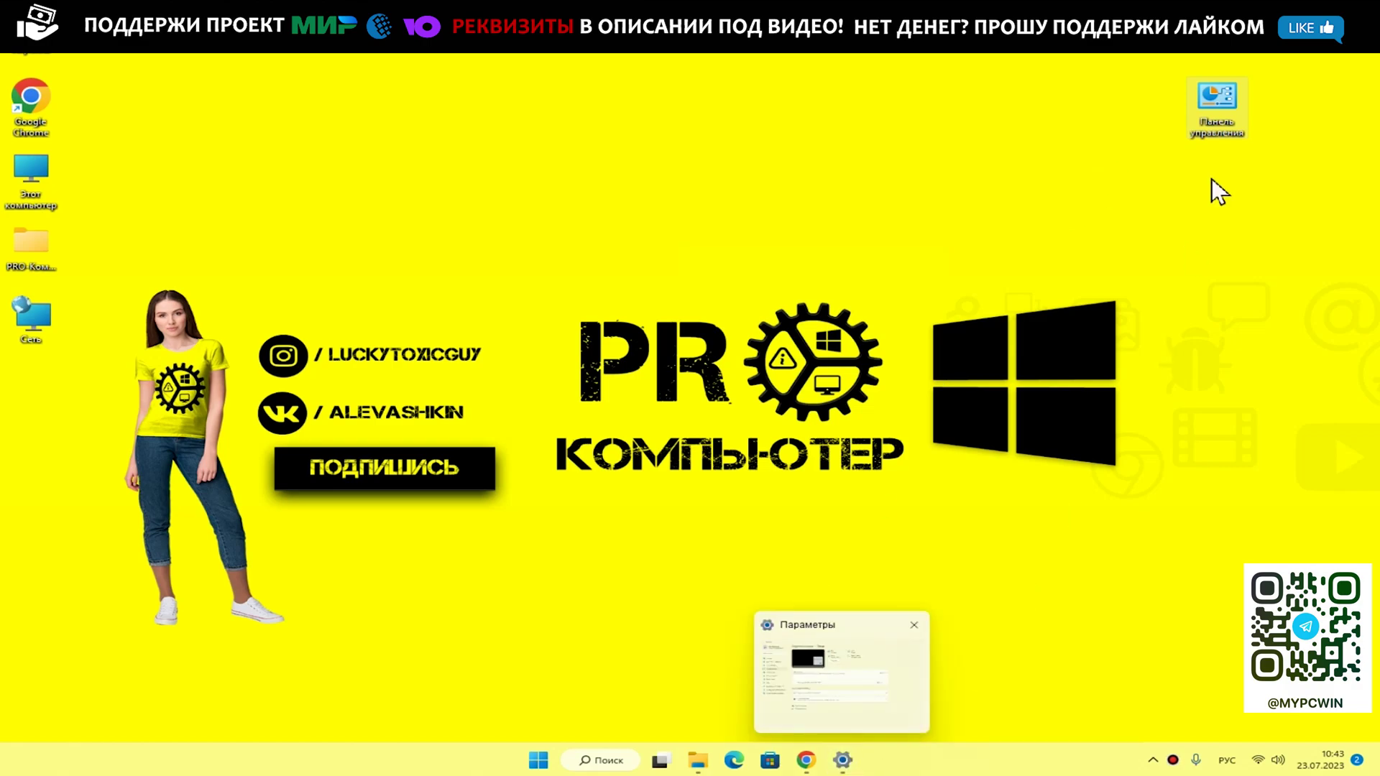
key("super+d")
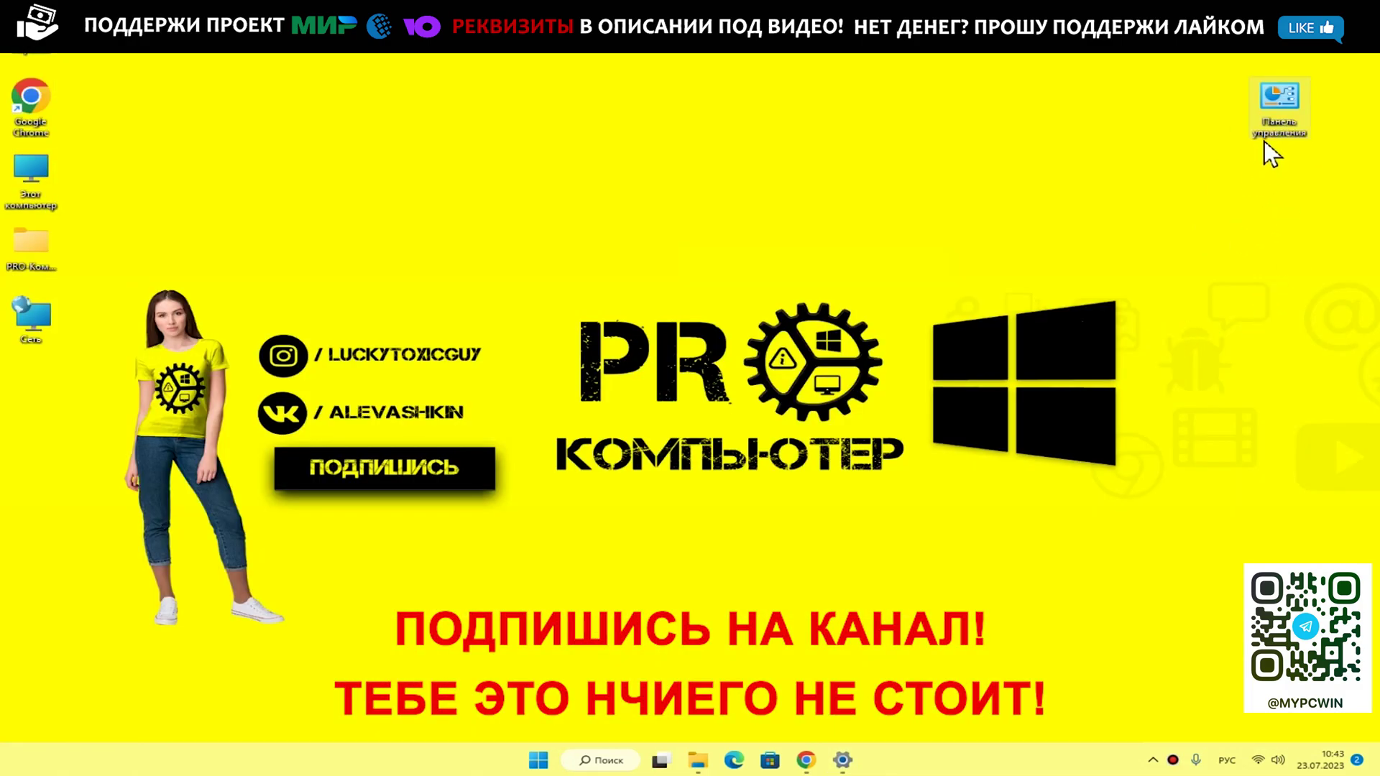
left_click_drag(1272, 114, 1147, 187)
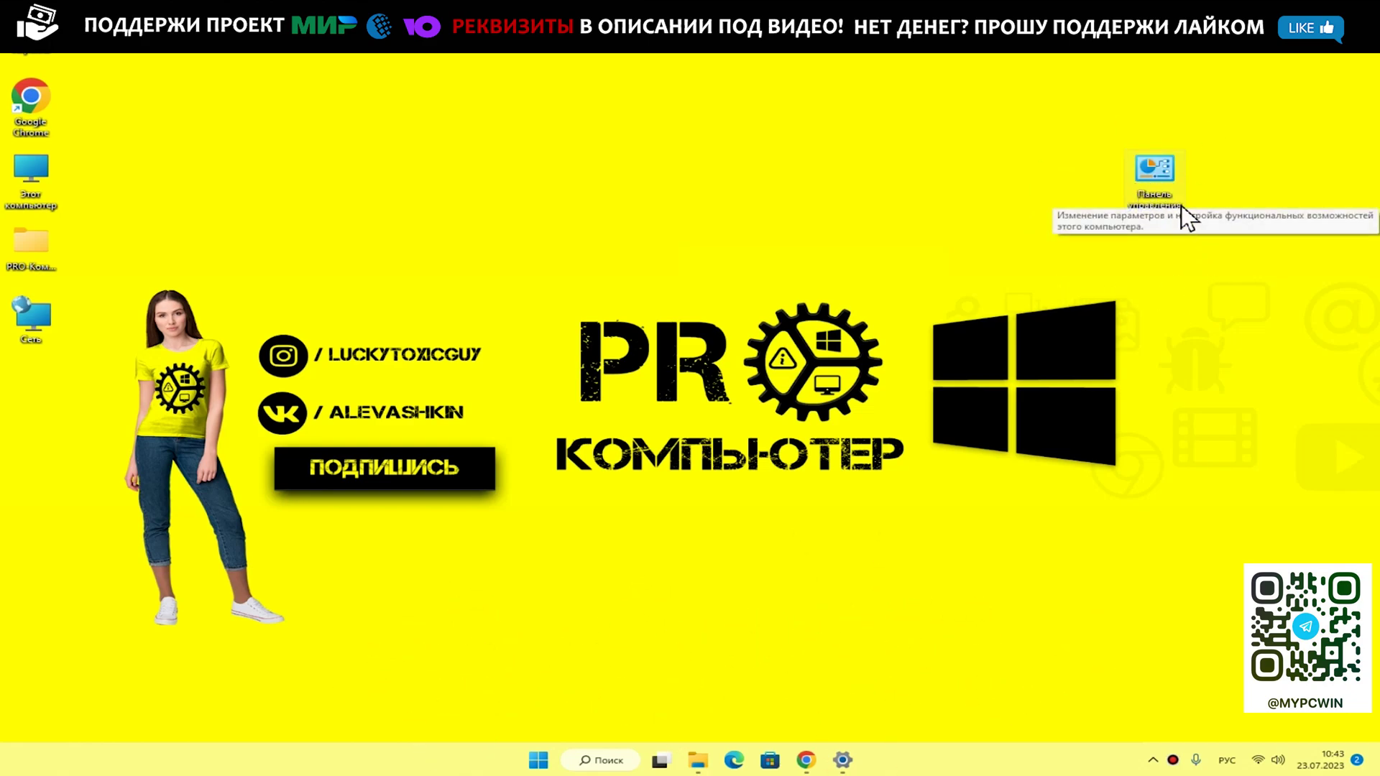
- Open the Control Panel with the Run command "control" and display its items as Крупные значки
right_click(538, 762)
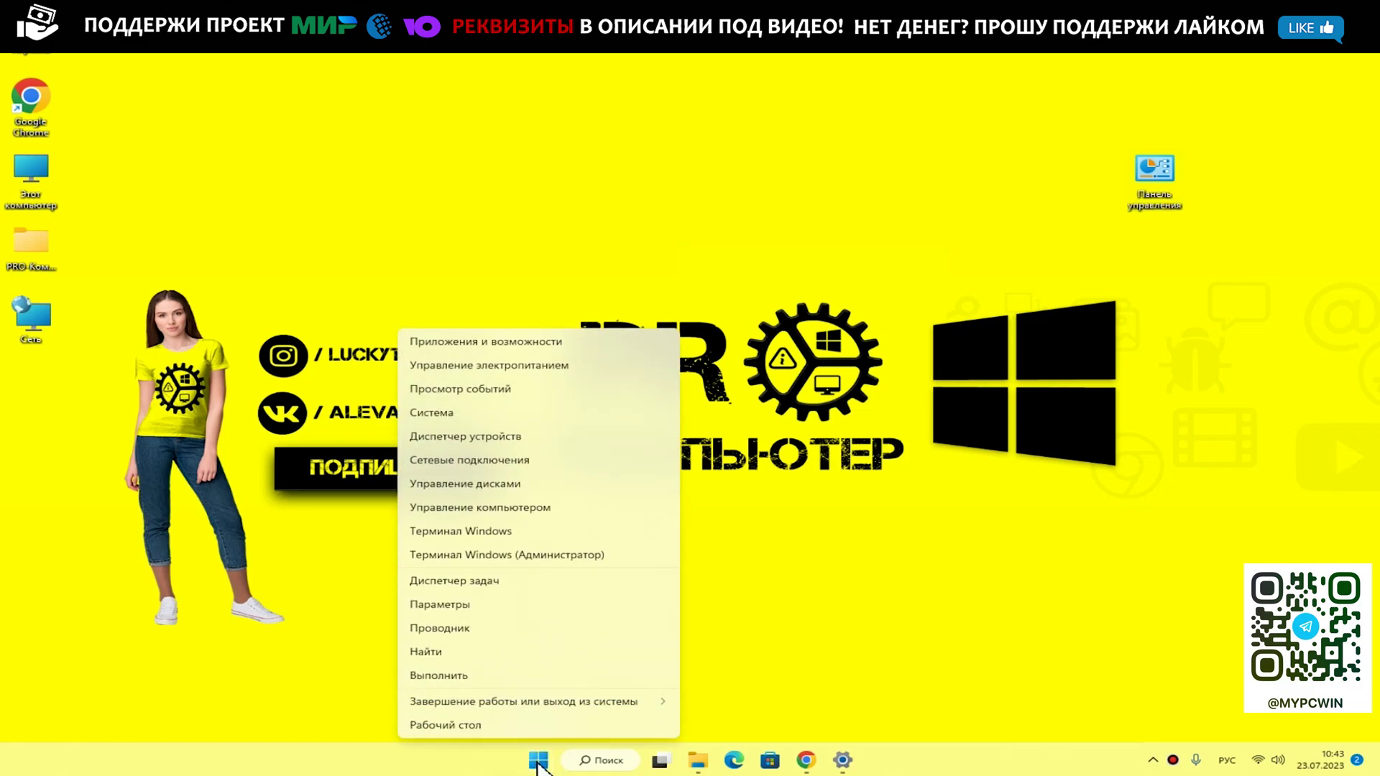
left_click(517, 676)
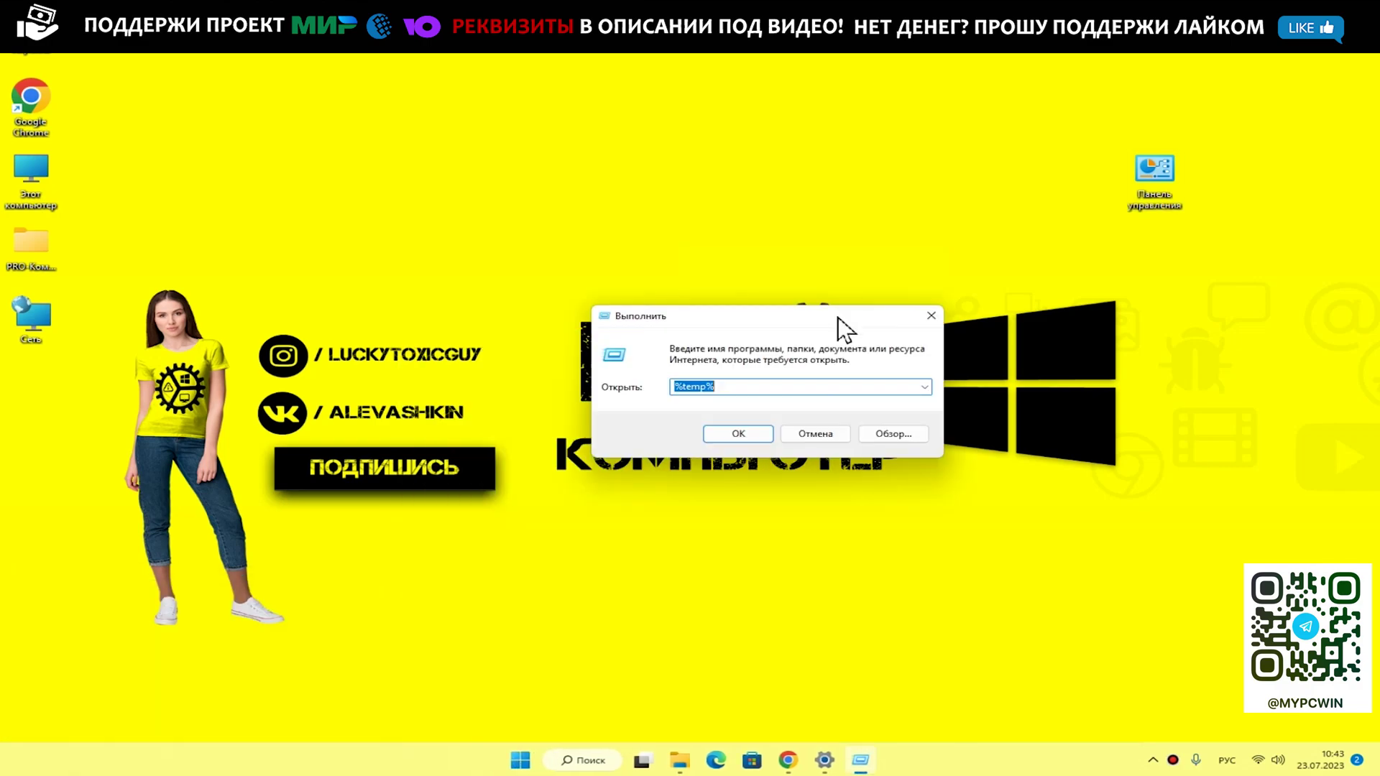
type("control")
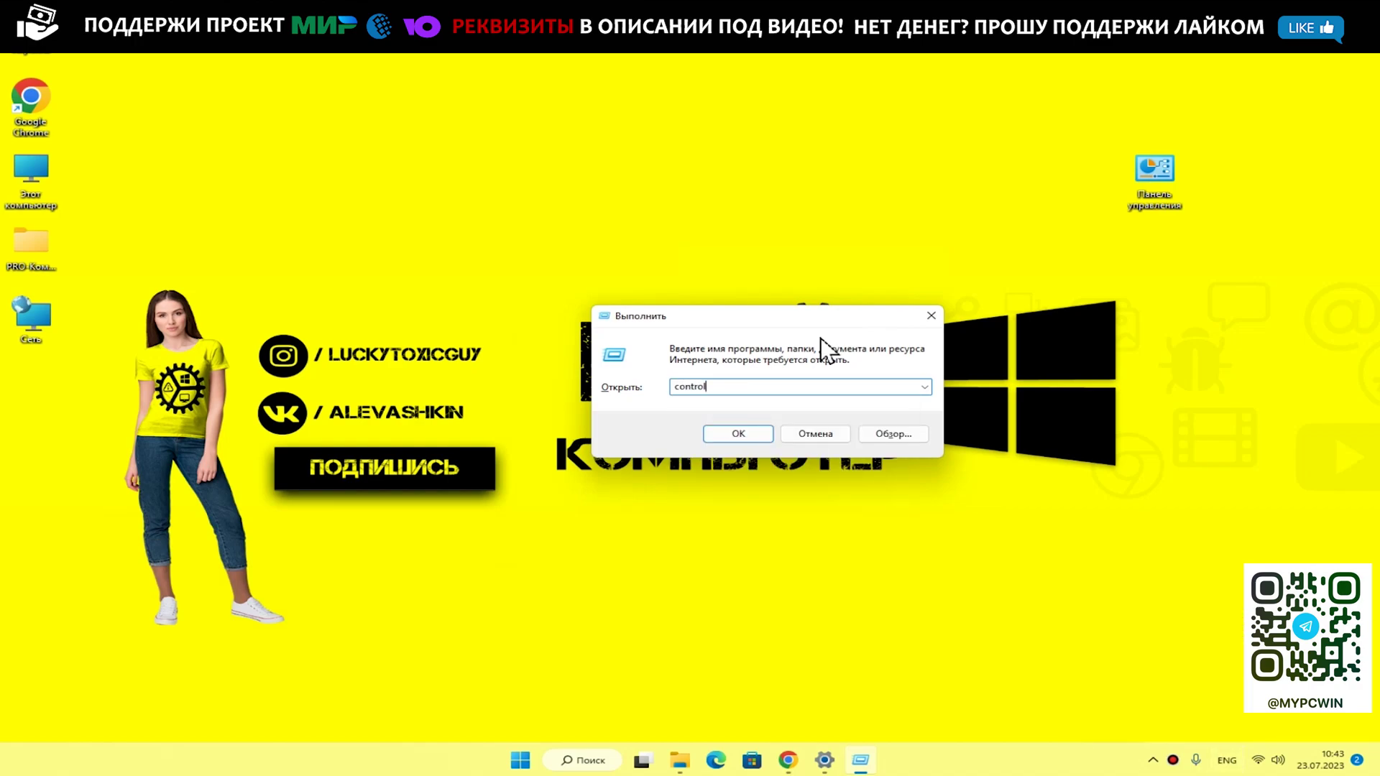
key("Return")
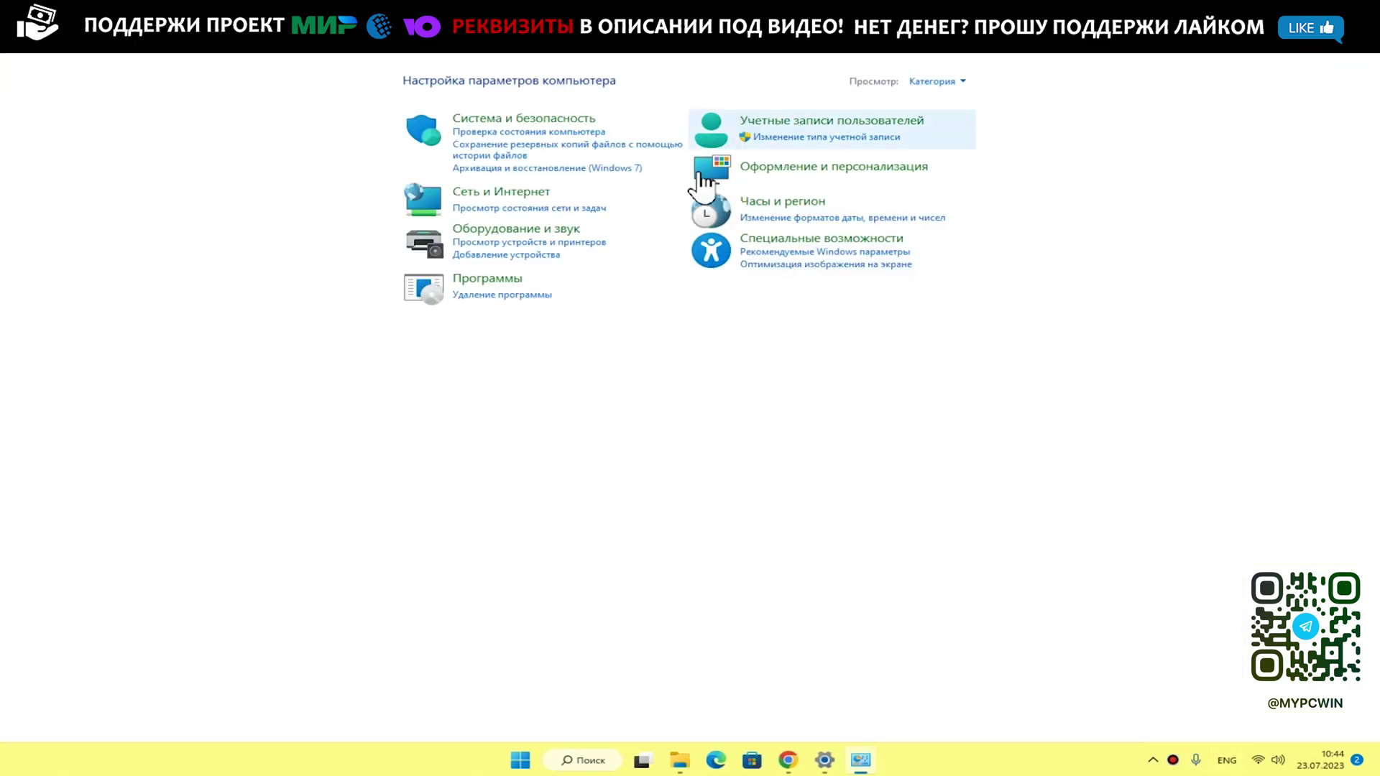
left_click(938, 81)
left_click(956, 123)
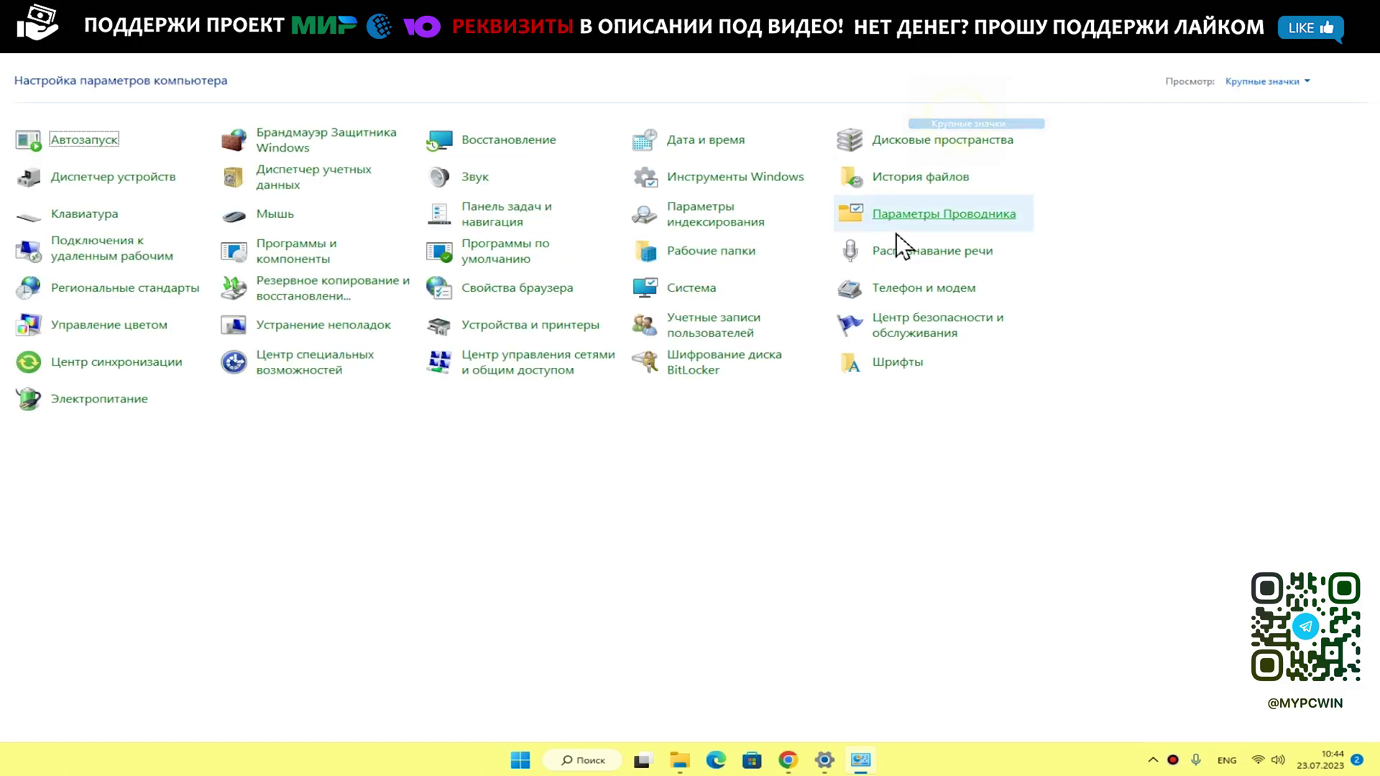
- Open the advanced sharing settings from the Network and Sharing Center and view the Все сети and Частная profile options
left_click(546, 373)
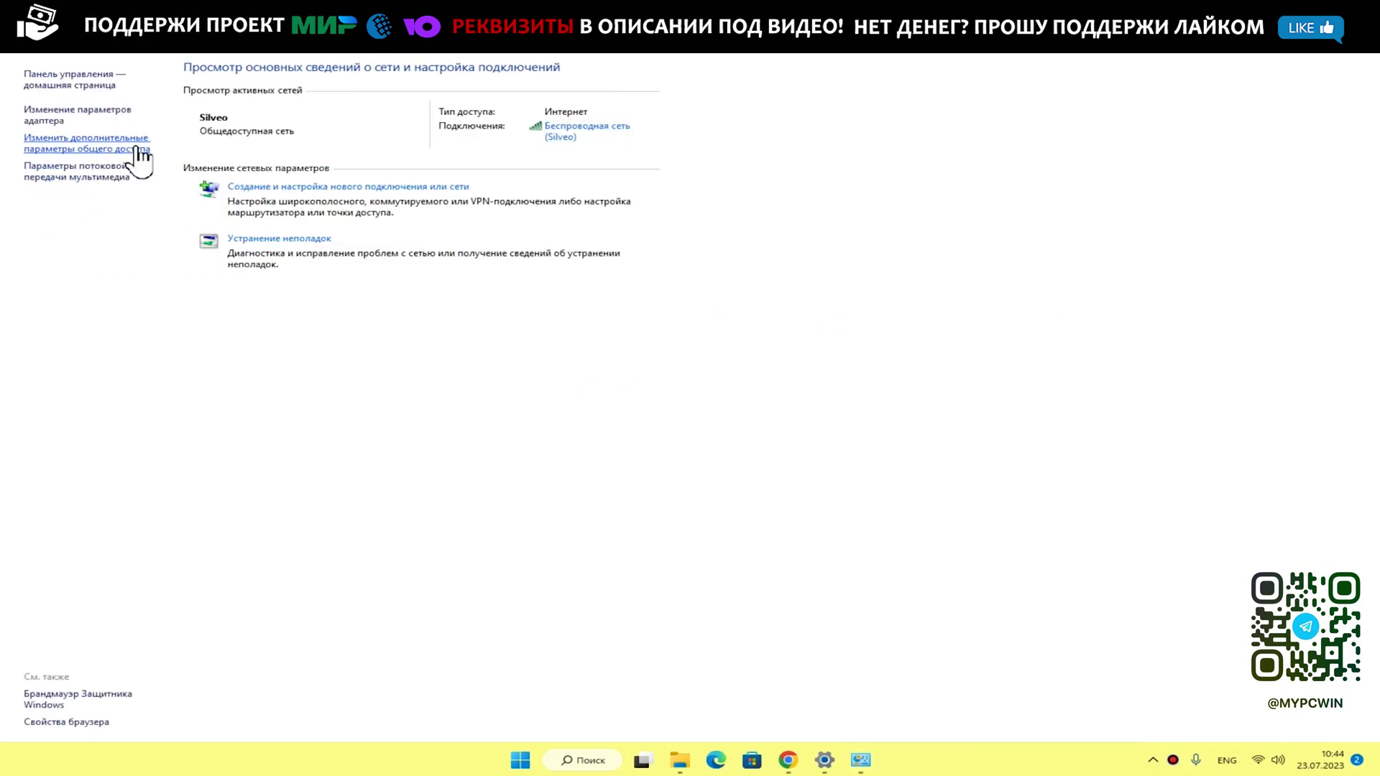
left_click(102, 149)
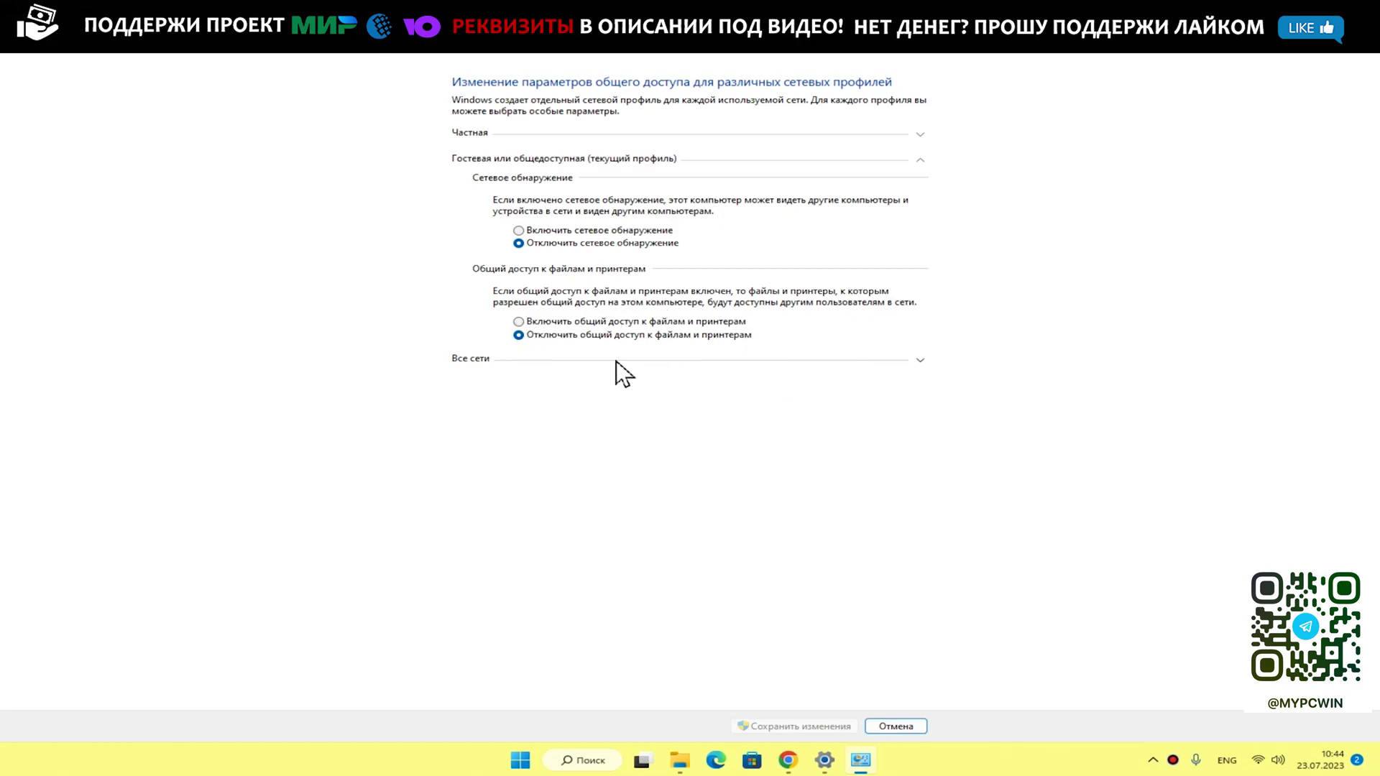
left_click(501, 359)
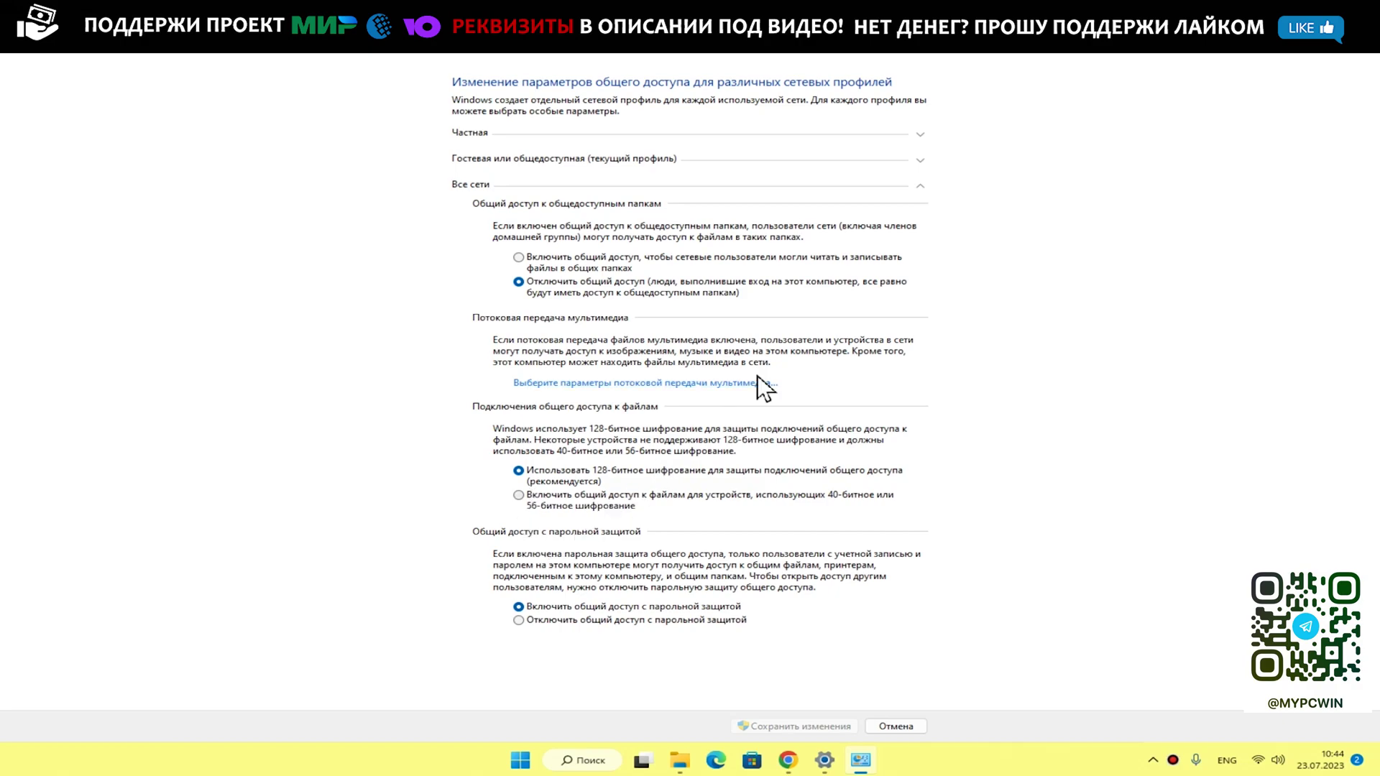
left_click(497, 131)
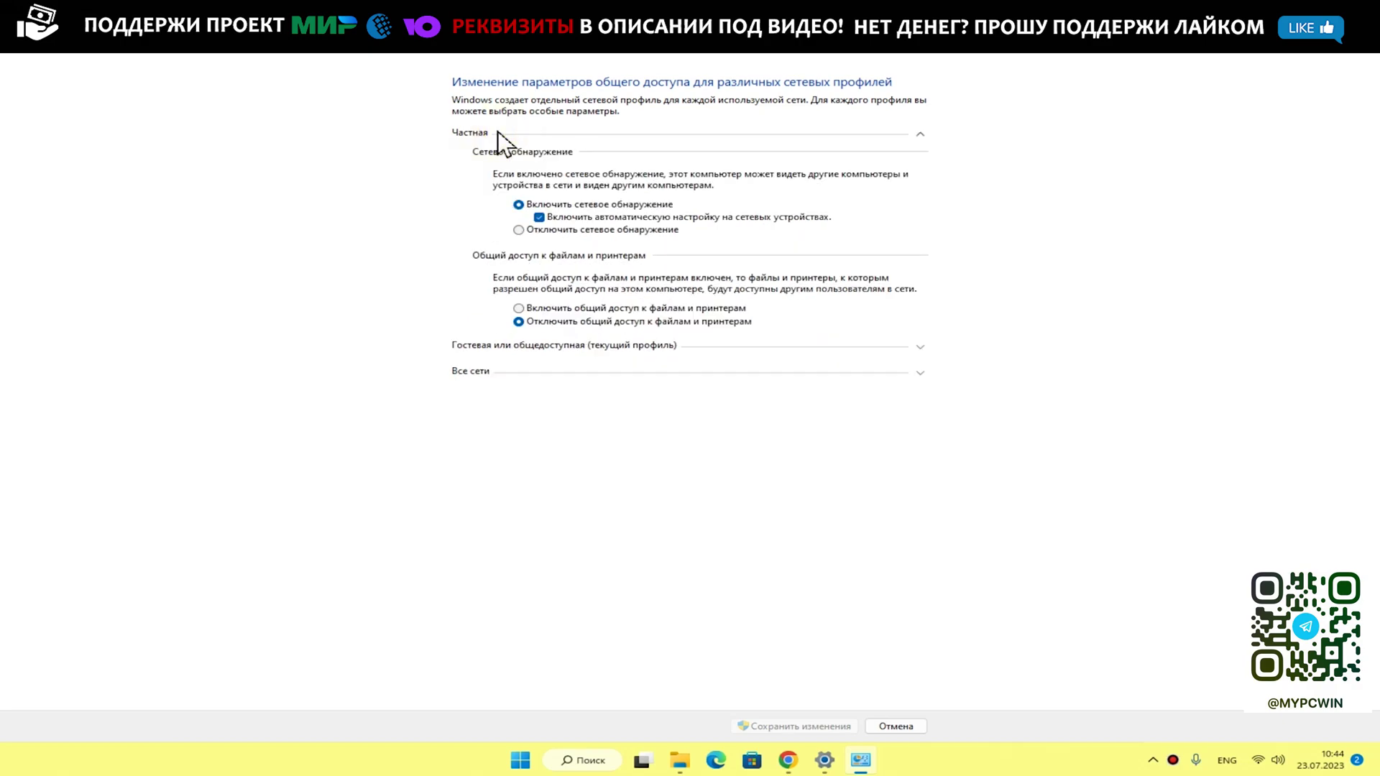
- Turn on network discovery and file and printer sharing for the Гостевая или общедоступная profile and save the changes
left_click(512, 344)
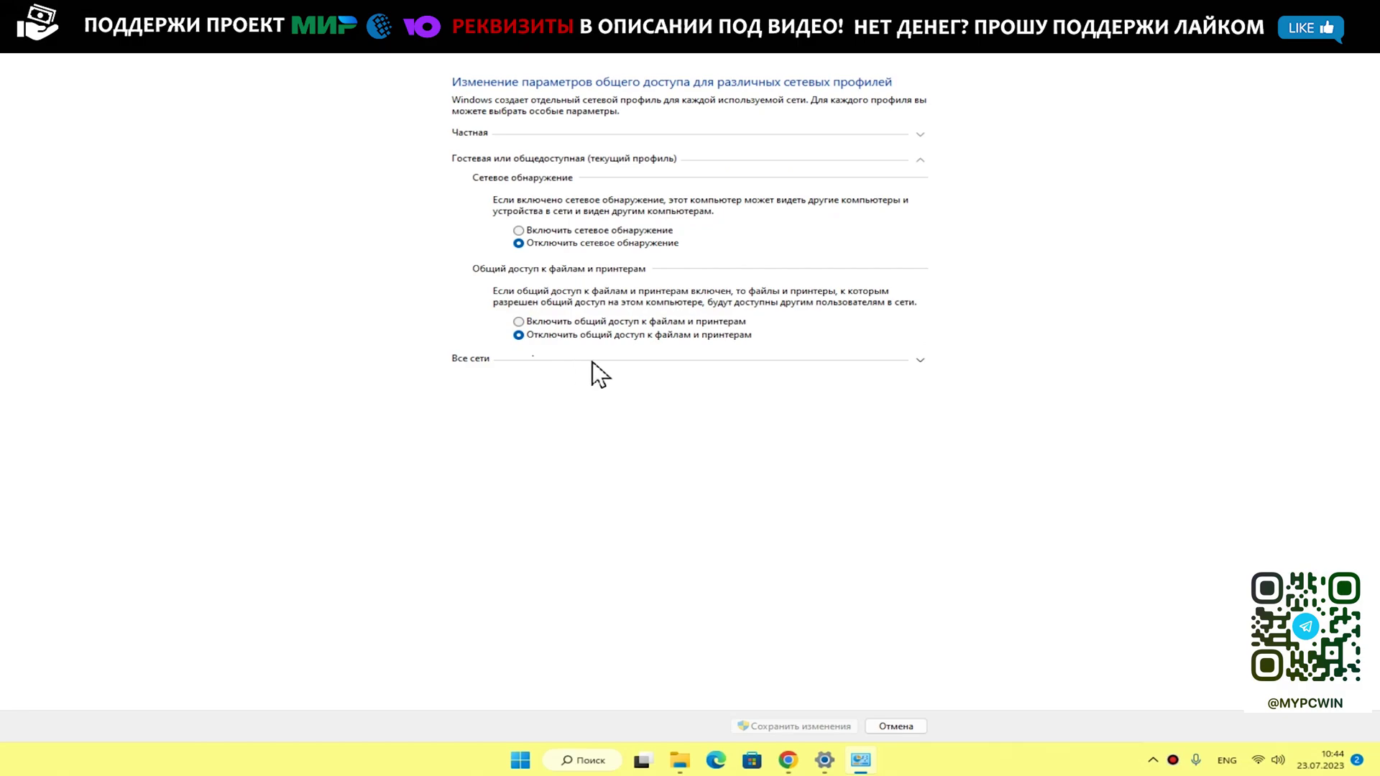
left_click(596, 320)
left_click(594, 233)
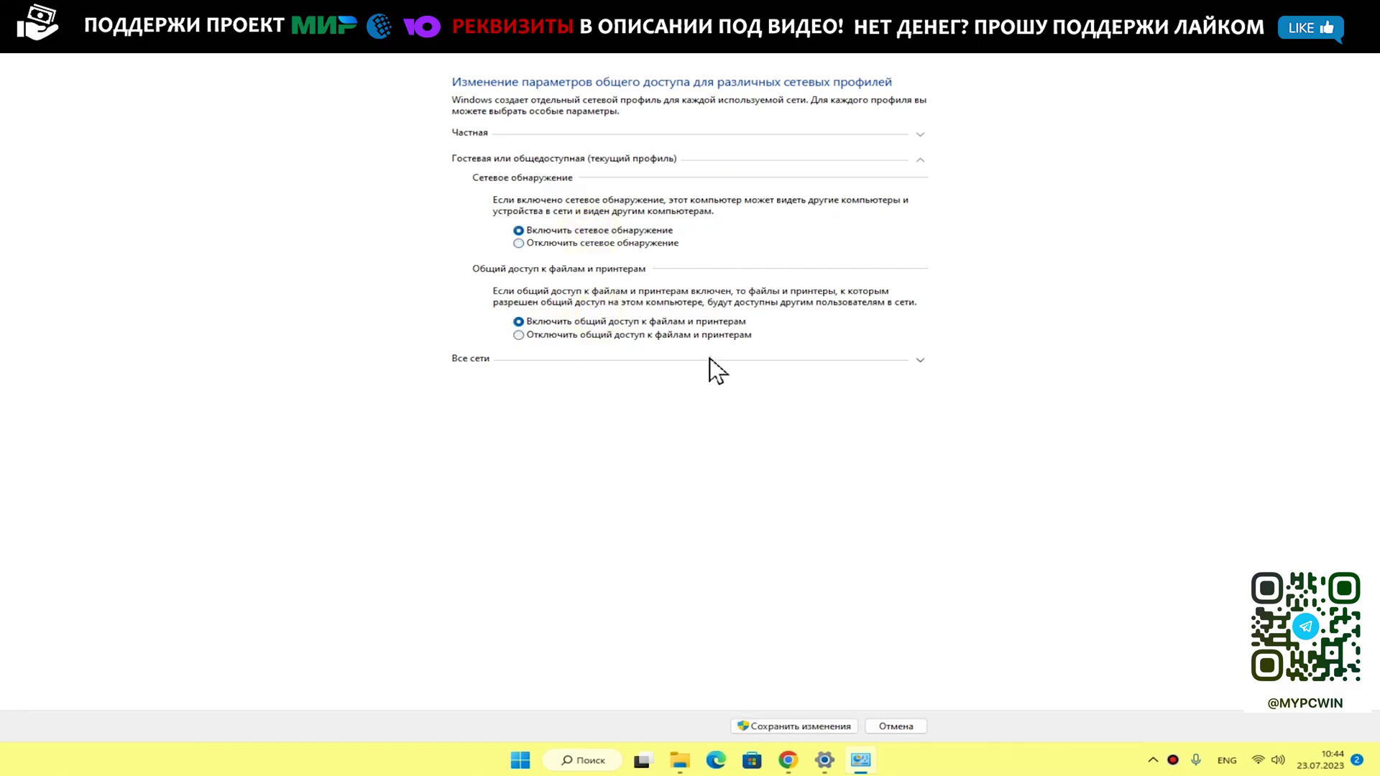
left_click(786, 727)
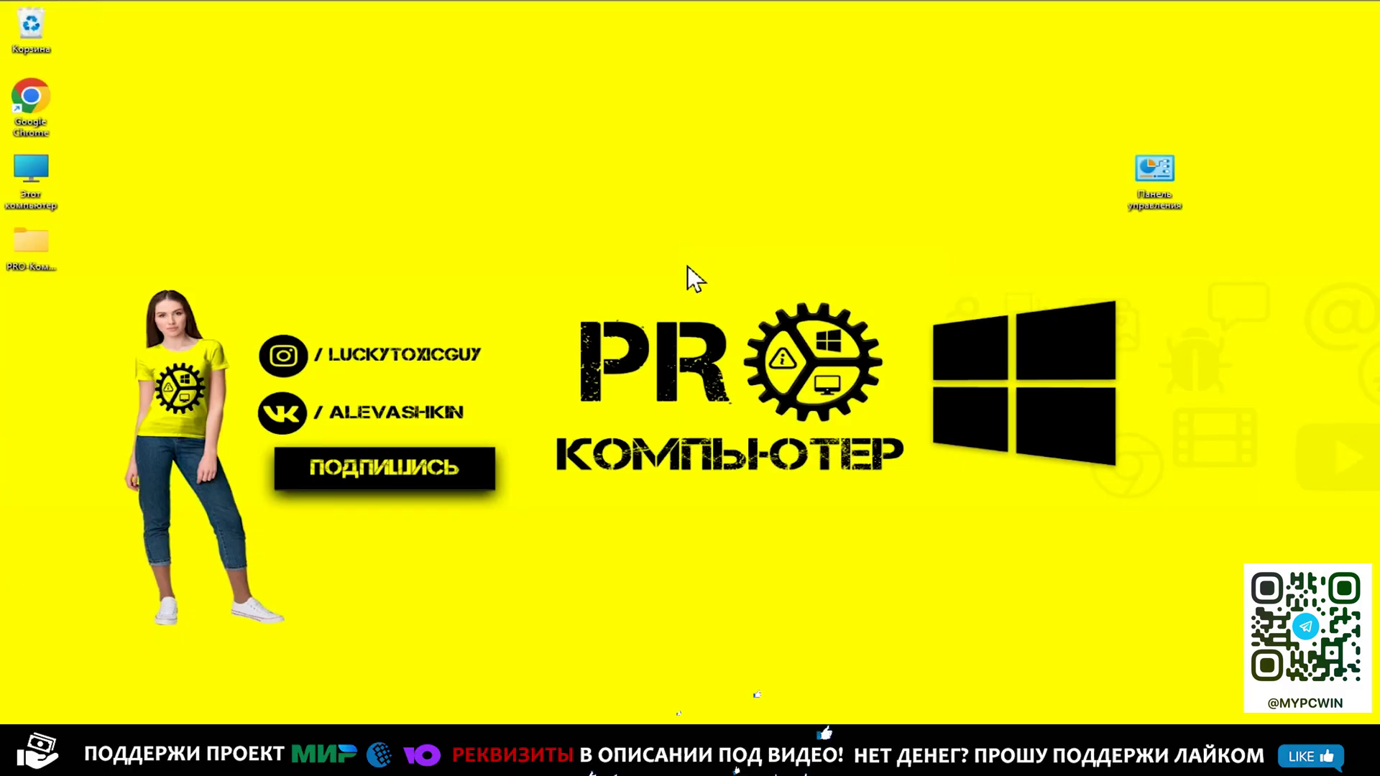
- Create a new folder named Test in the root of Локальный диск (C:)
double_click(39, 176)
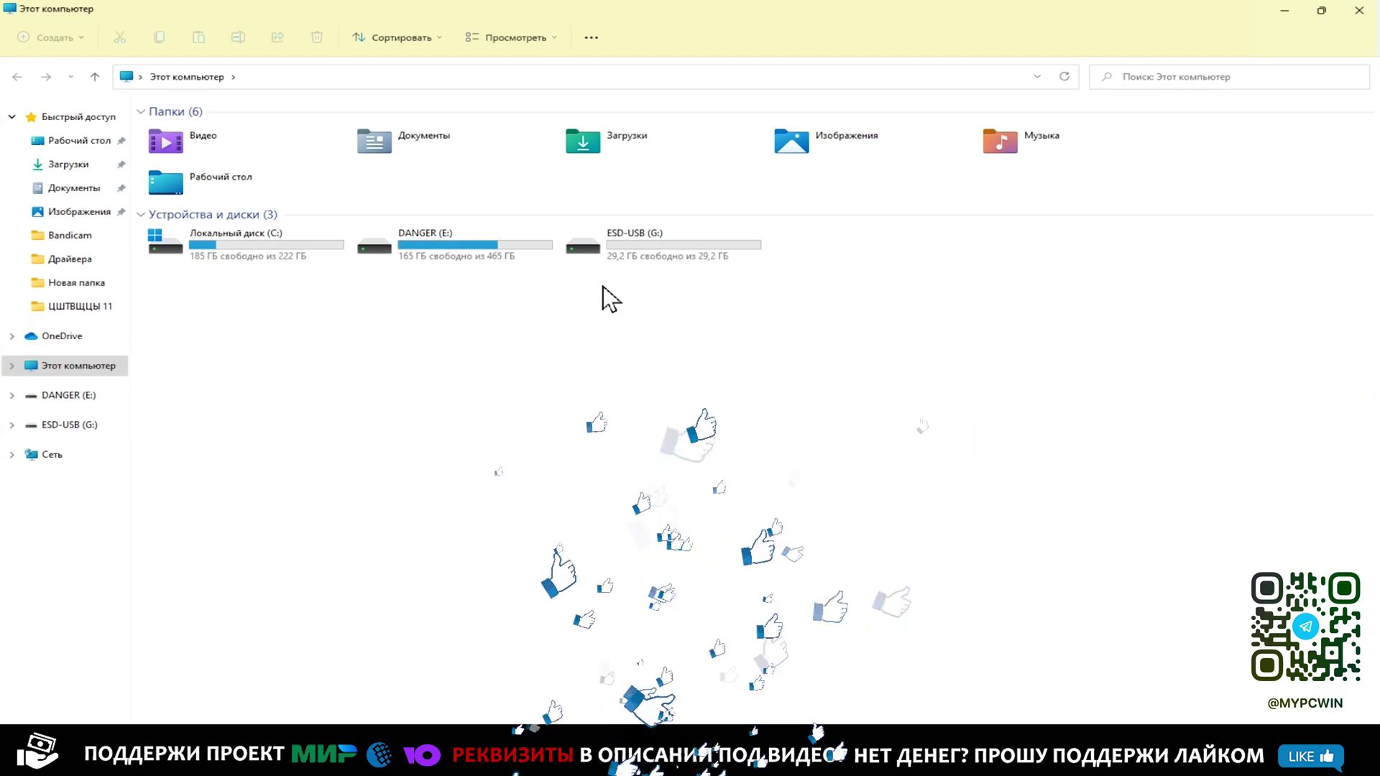
double_click(230, 263)
right_click(253, 309)
left_click(432, 280)
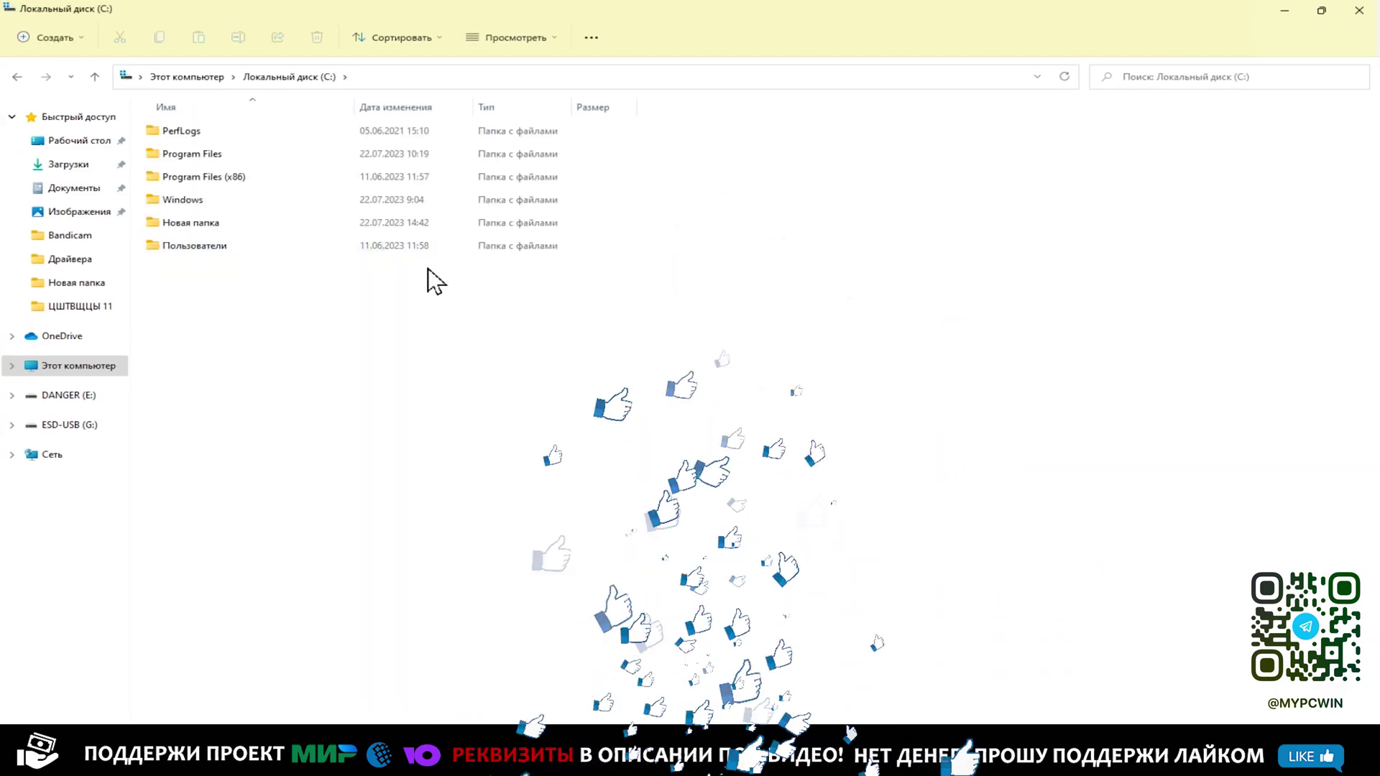
right_click(231, 305)
mouse_move(327, 422)
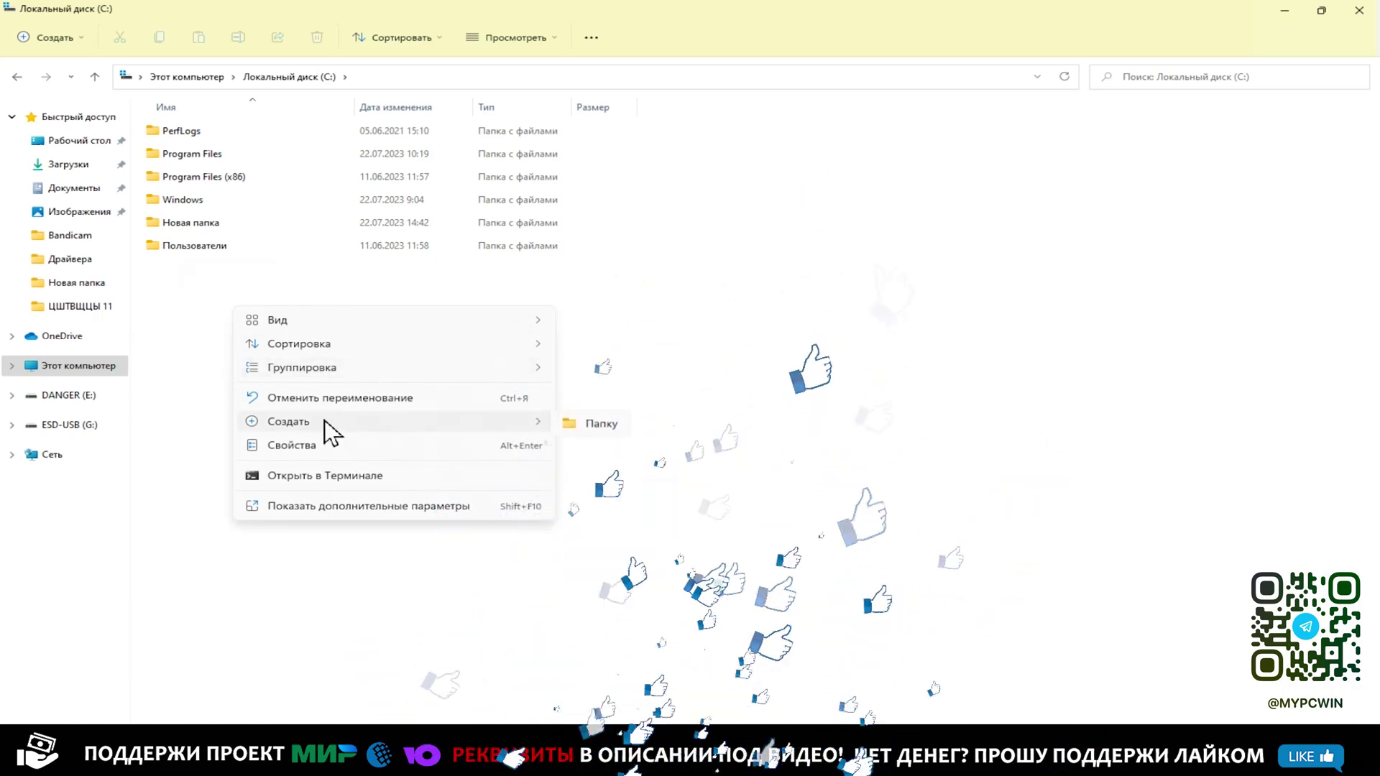
left_click(595, 420)
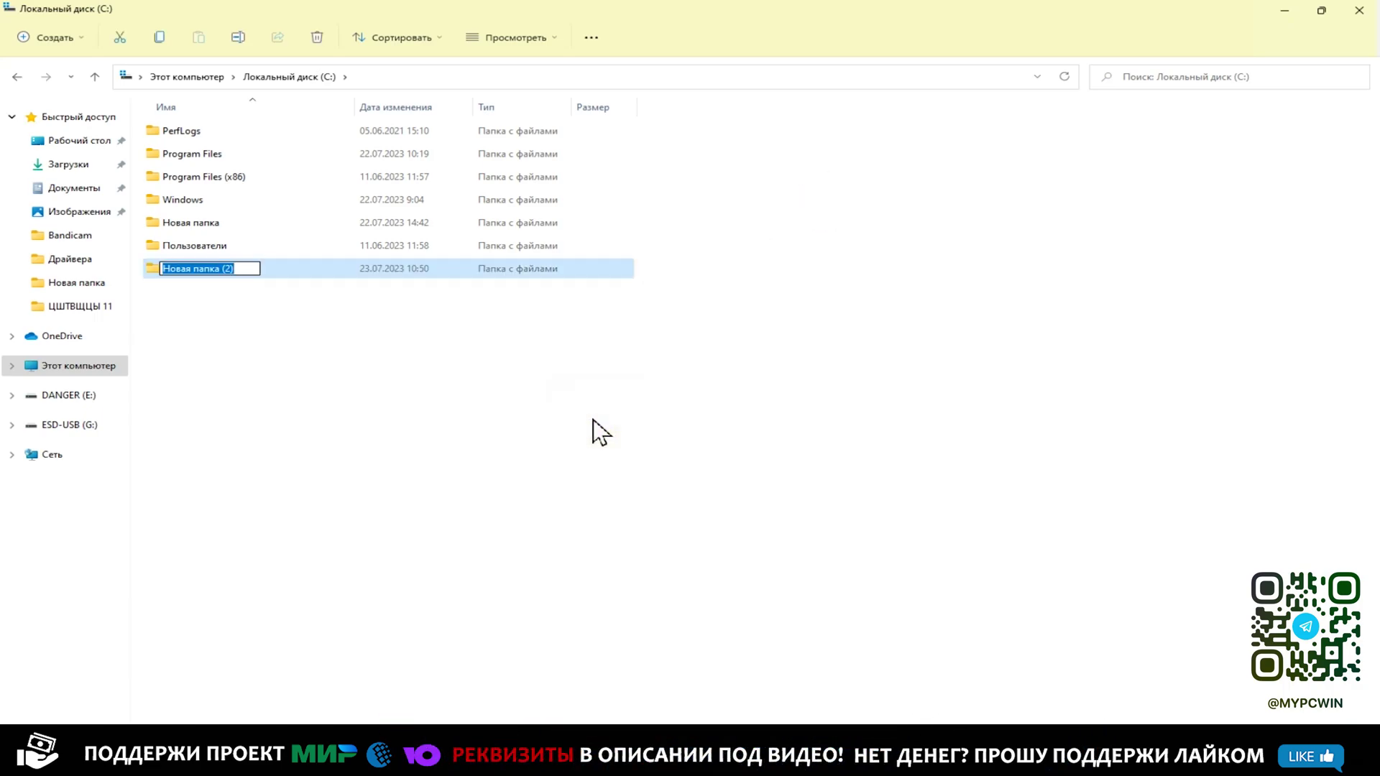
type("Test")
key("Return")
- Share the Test folder over the network from its properties, adding Все with the Чтение permission level
right_click(204, 272)
left_click(170, 276)
right_click(170, 276)
left_click(262, 467)
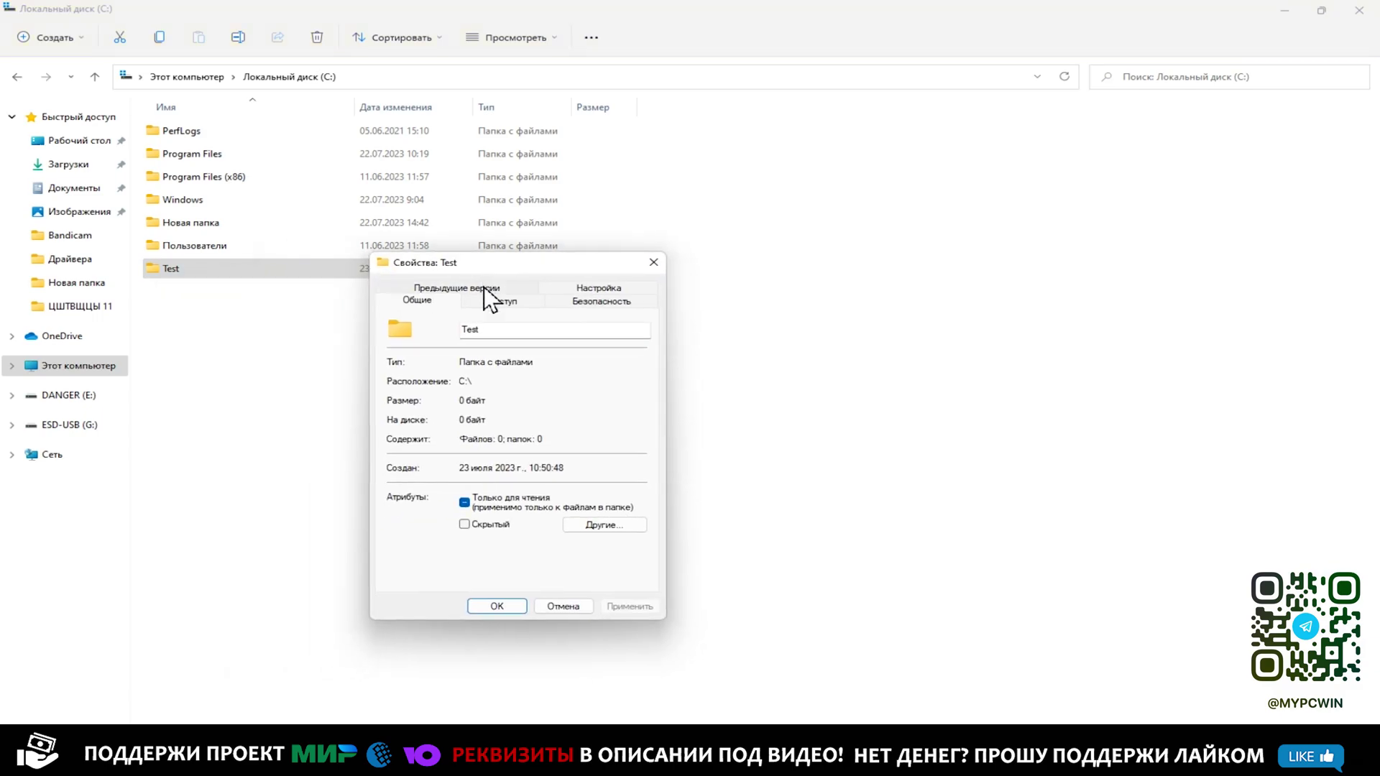
left_click(497, 300)
left_click(436, 400)
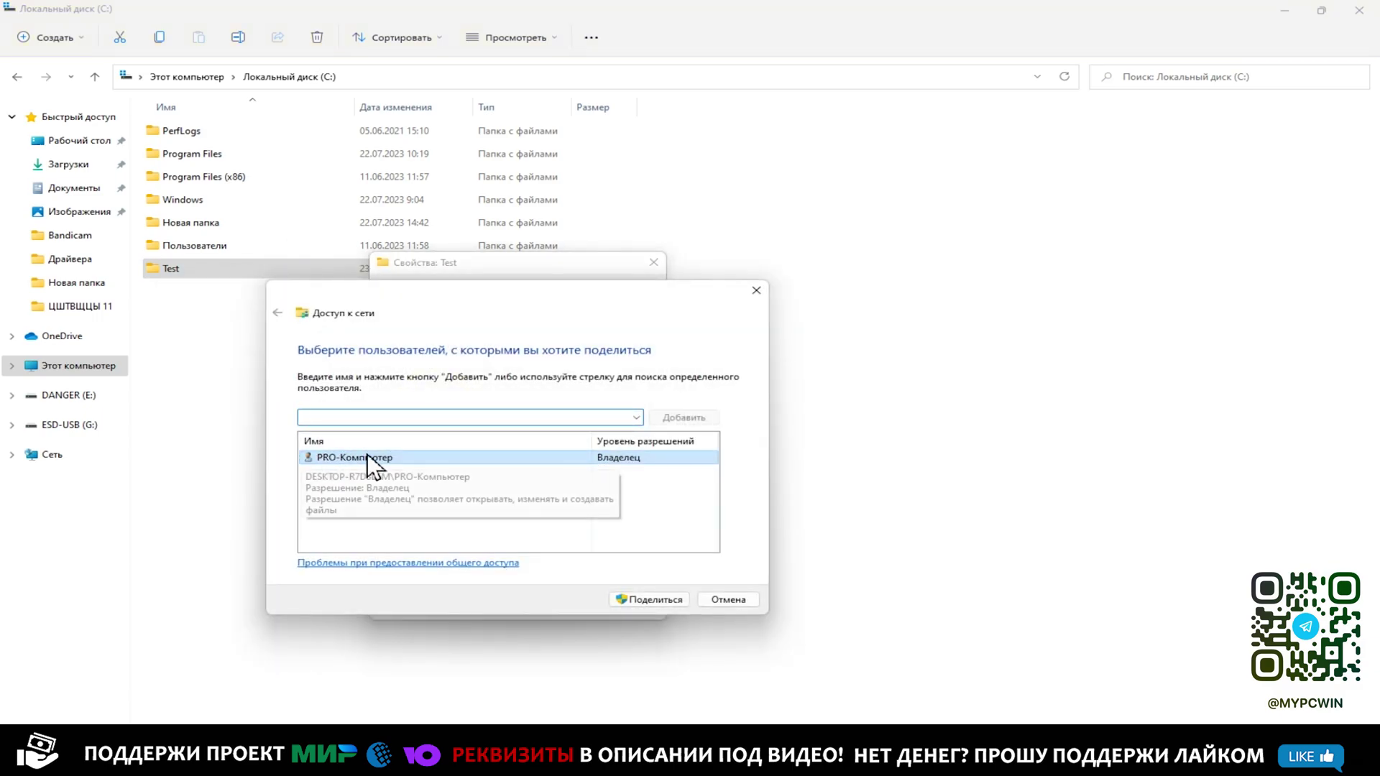
left_click(352, 458)
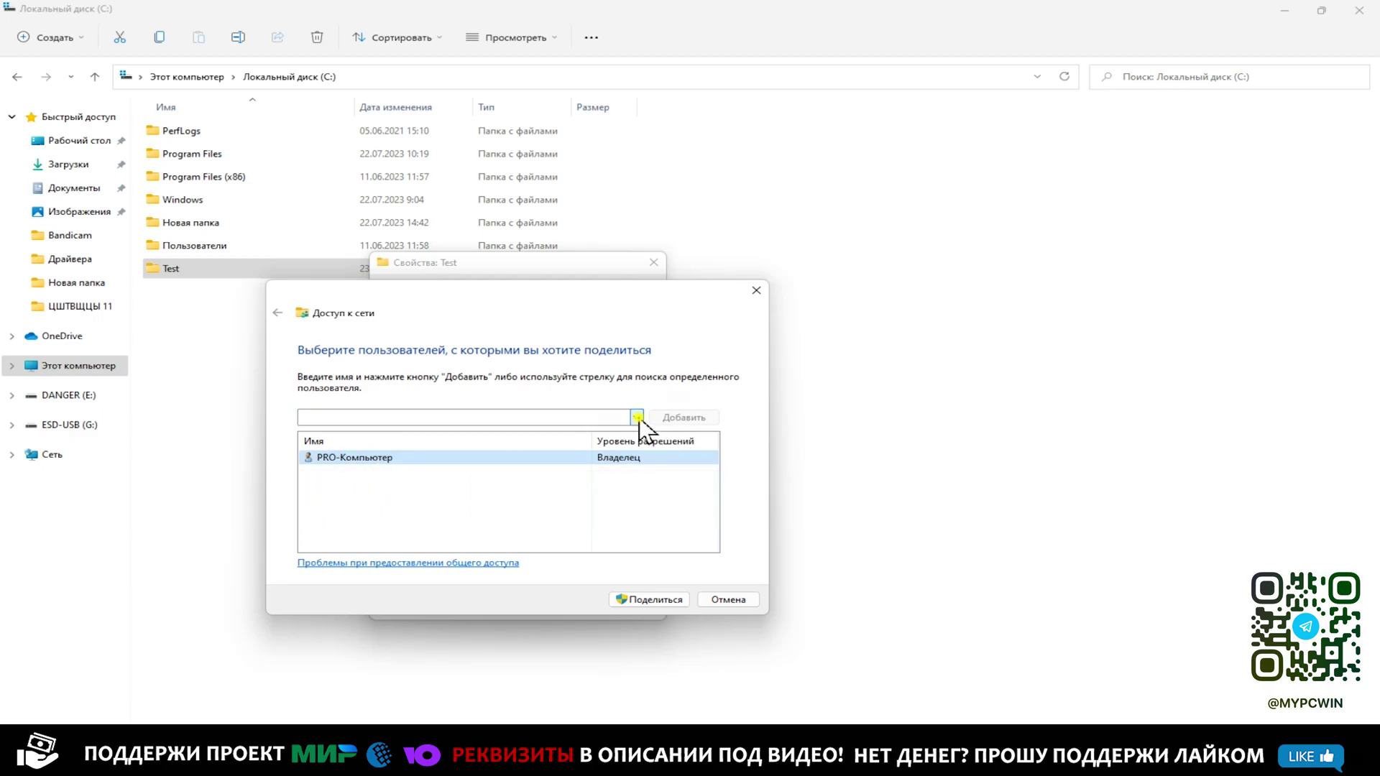
left_click(636, 417)
left_click(376, 443)
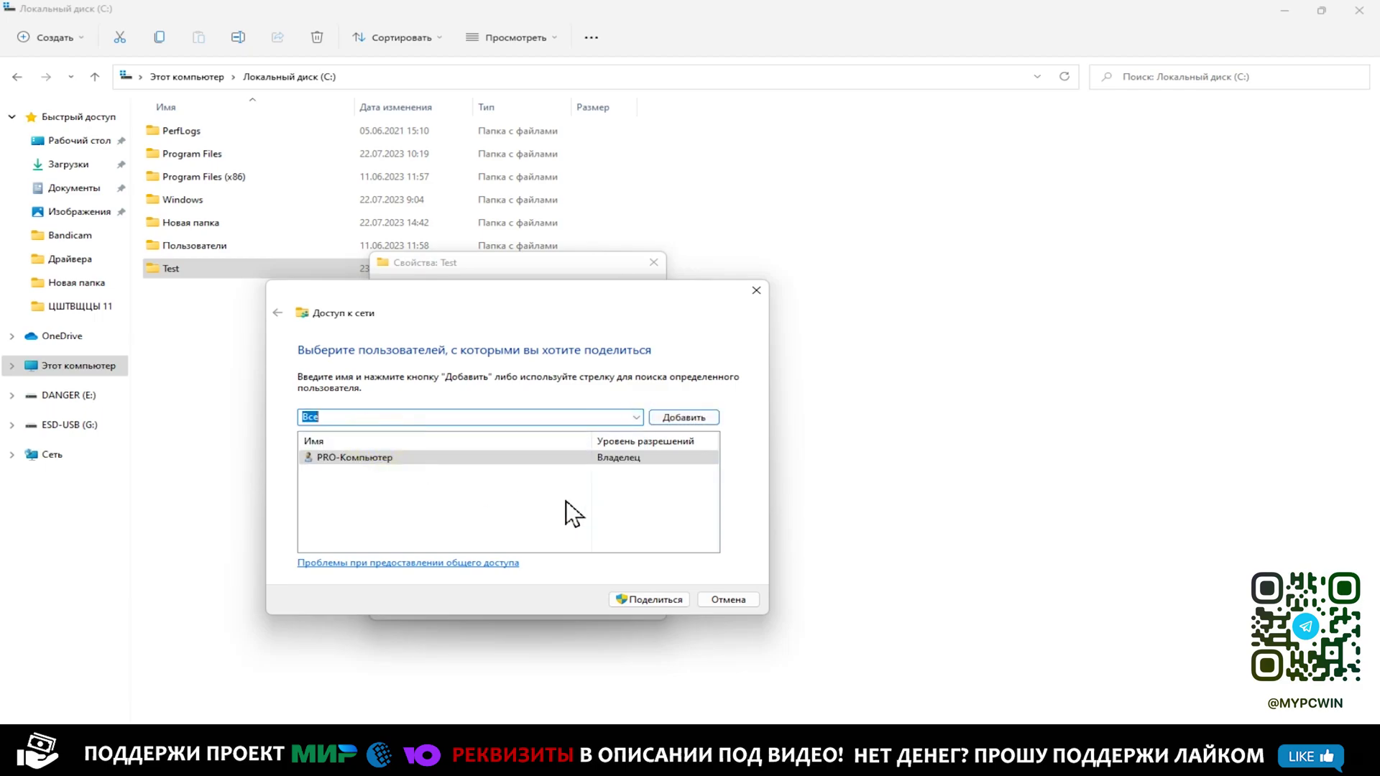
left_click(678, 417)
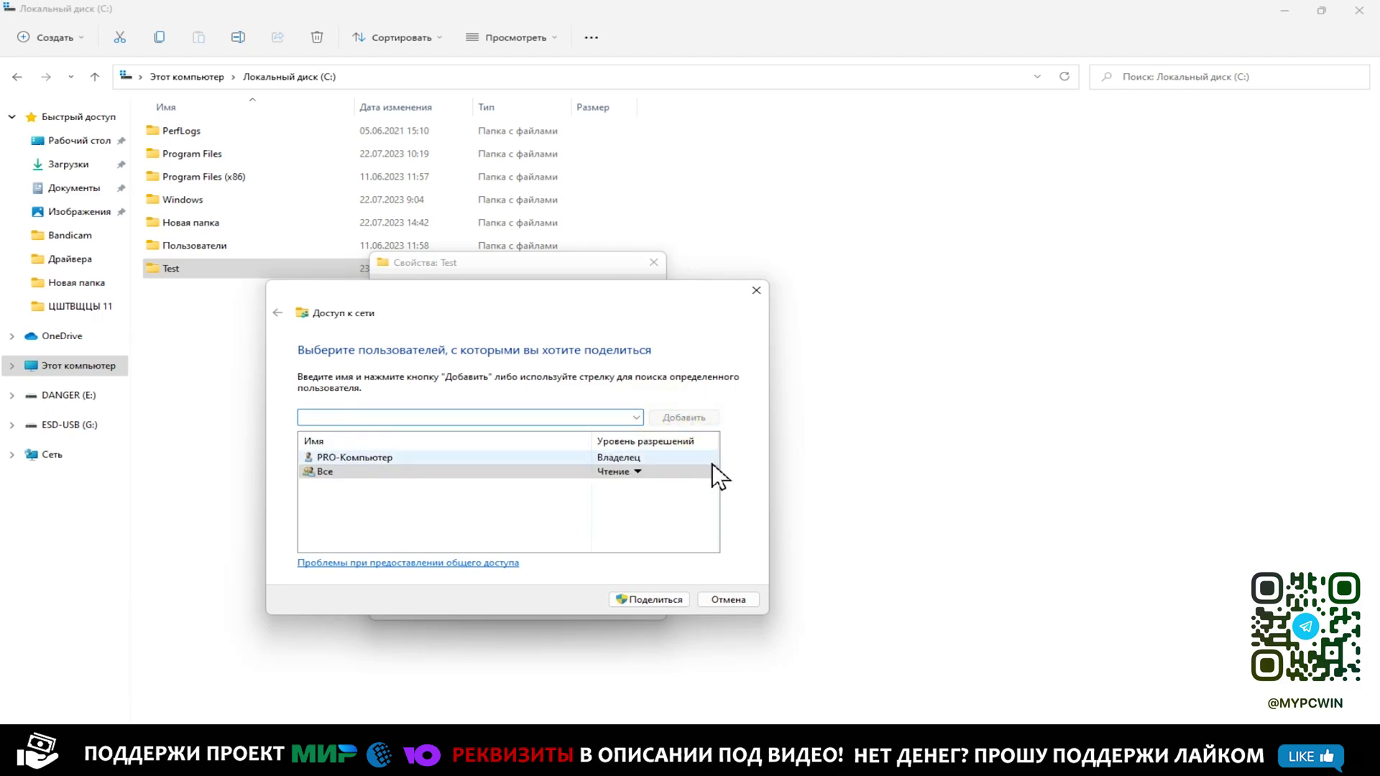
left_click(656, 599)
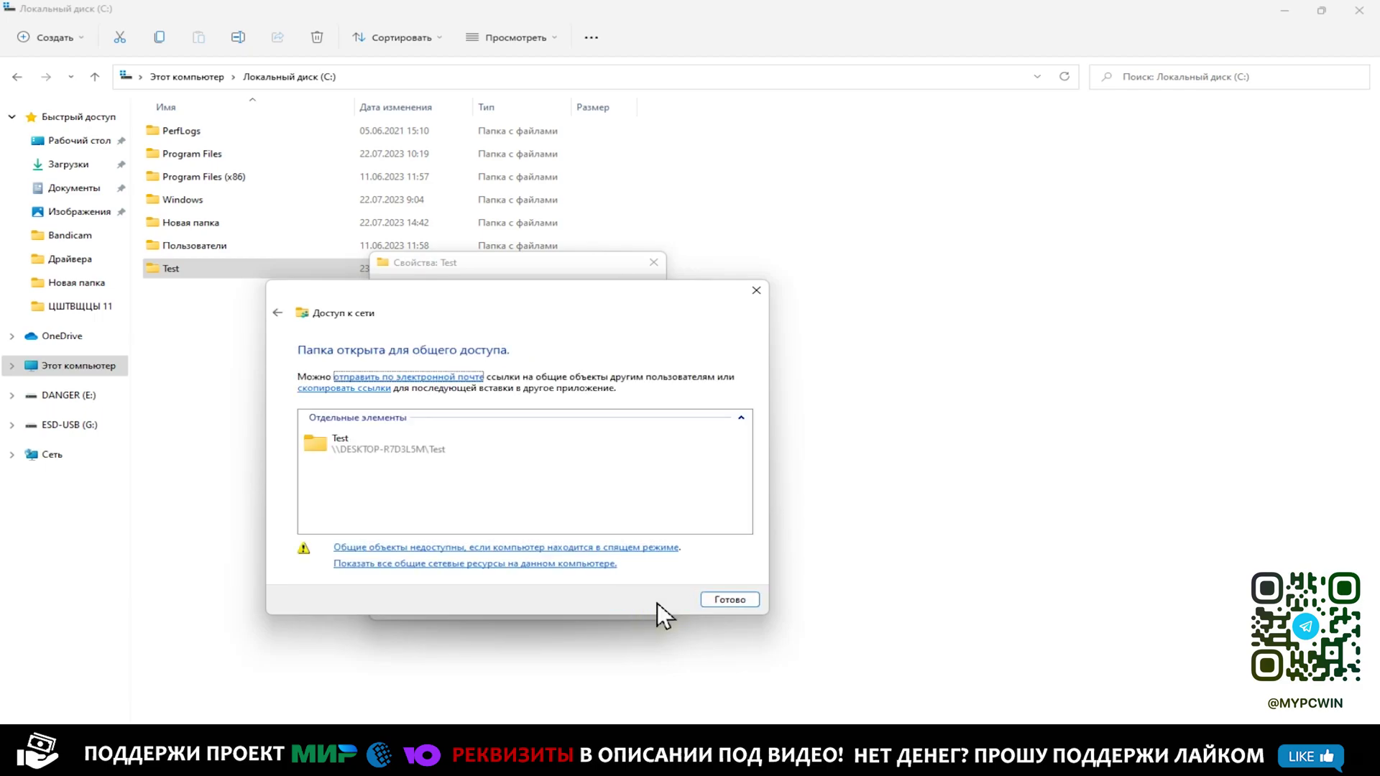
left_click(728, 599)
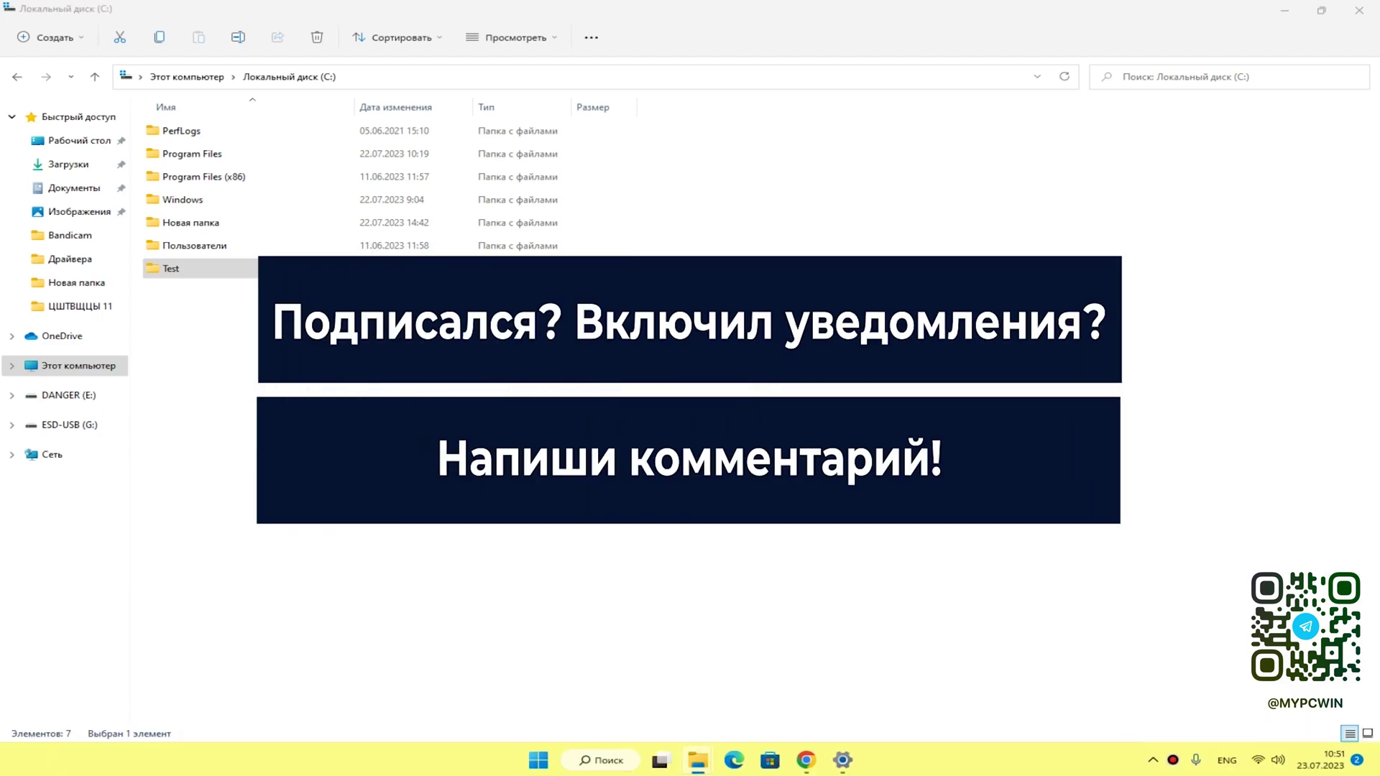
- Open the advanced sharing settings (Расширенная настройка) of the Test folder from its properties
left_click(193, 199)
right_click(193, 199)
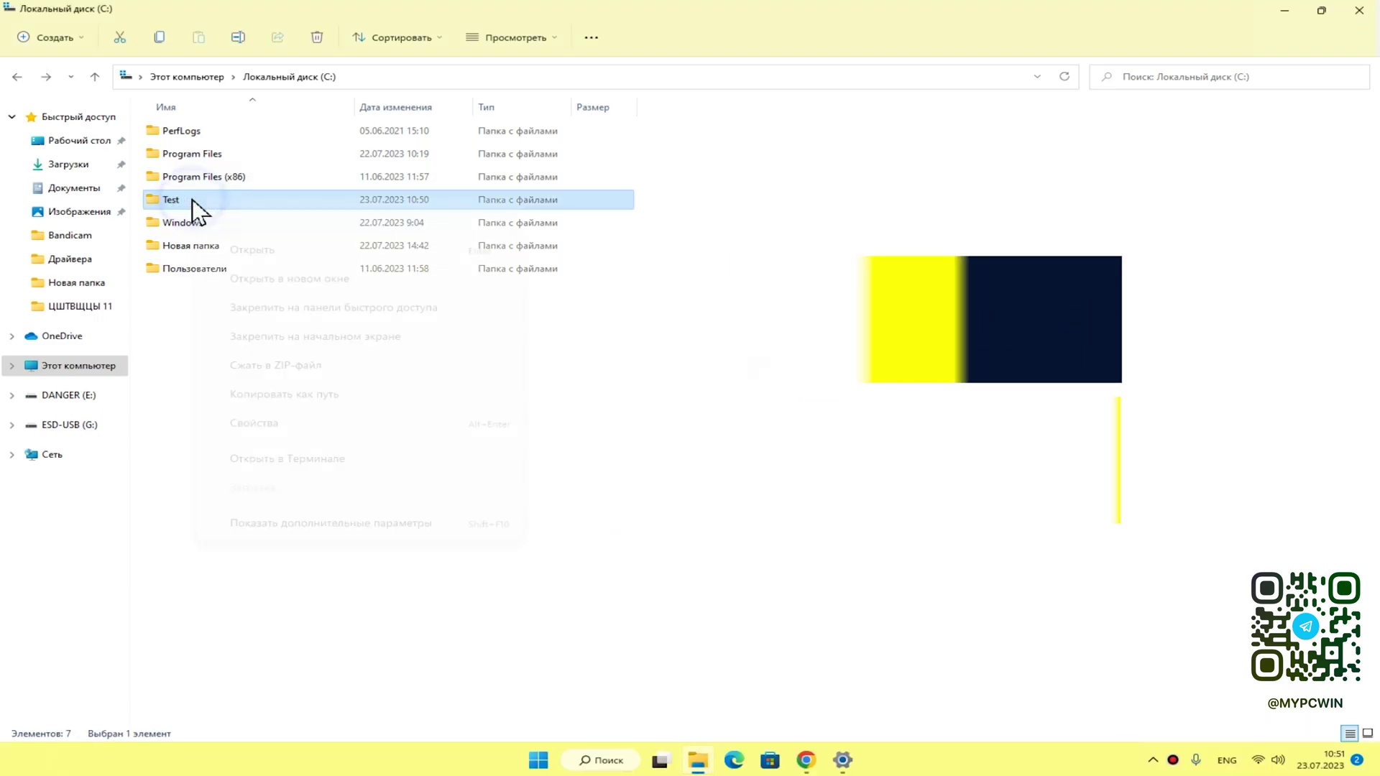
left_click(254, 390)
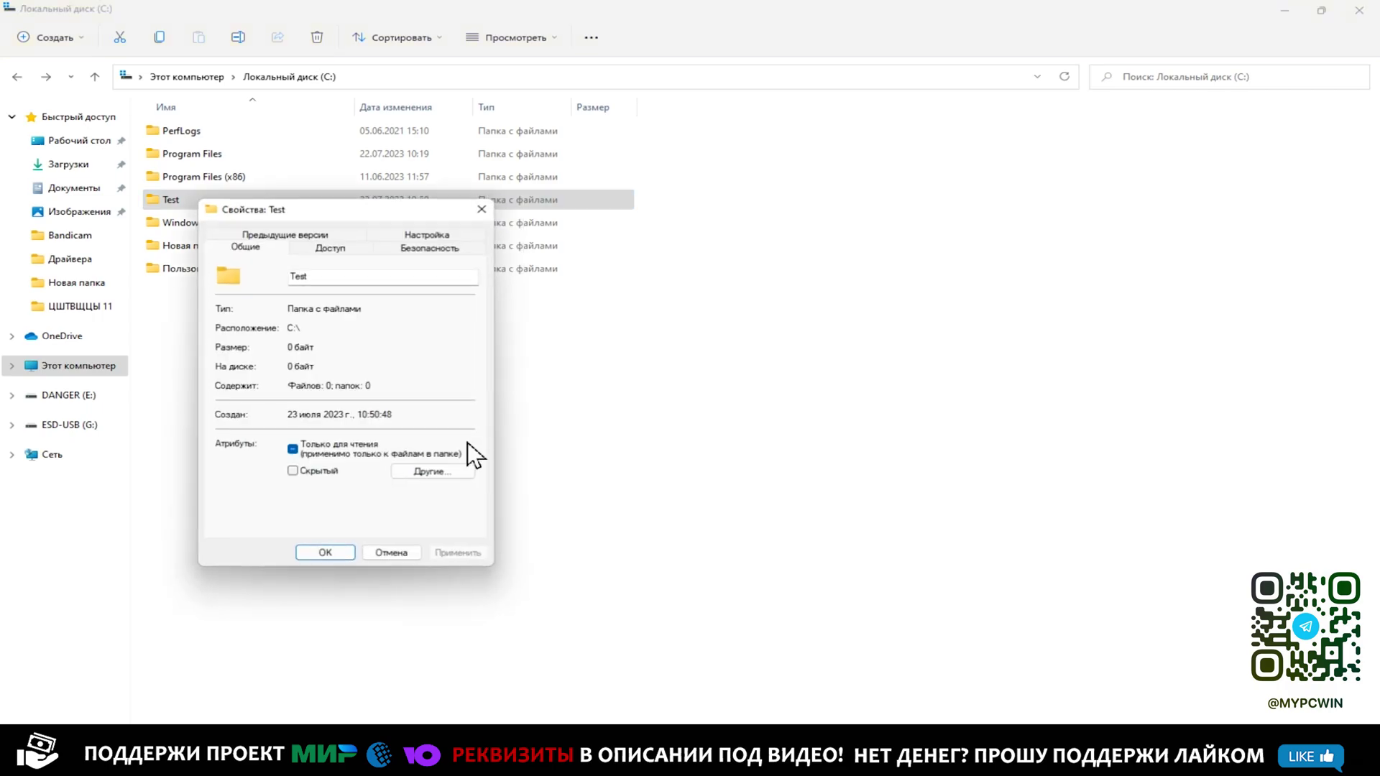
left_click(320, 248)
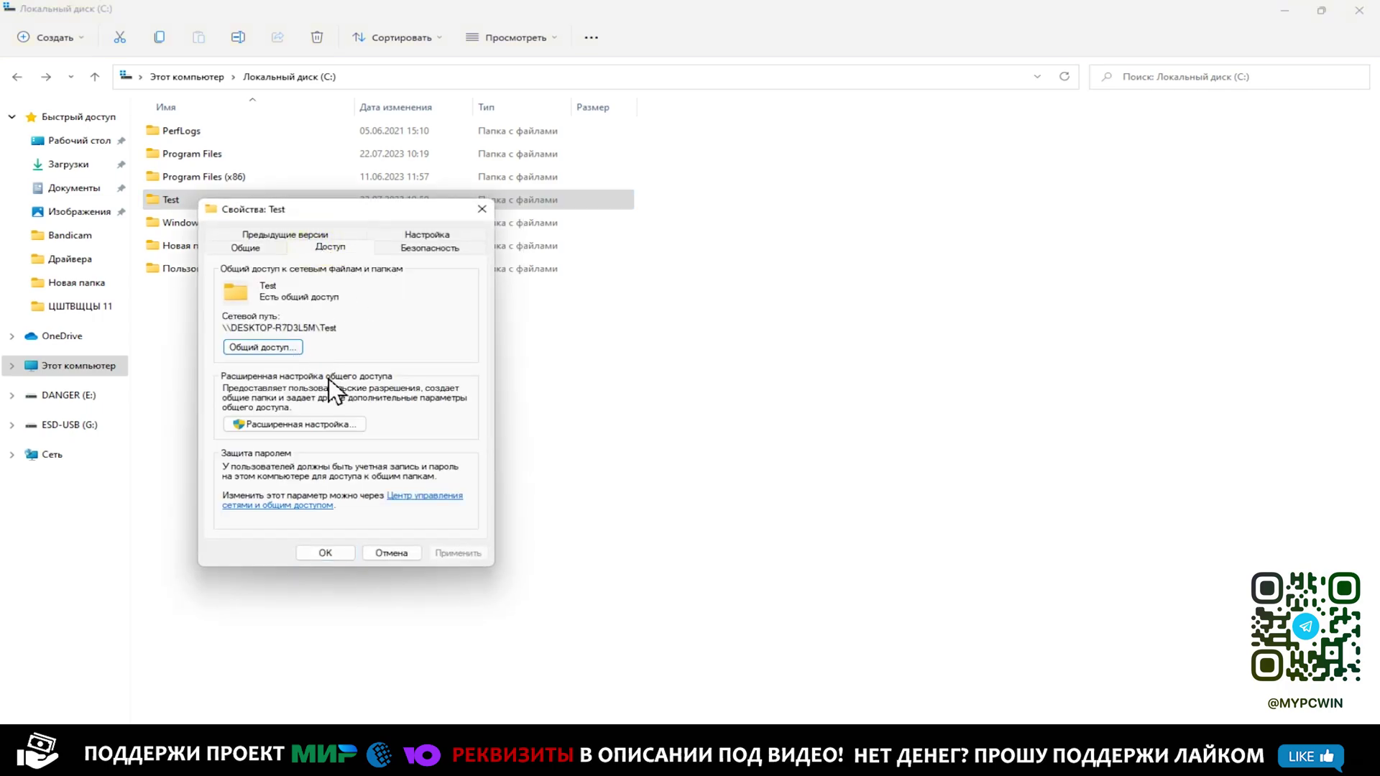
left_click(306, 426)
left_click_drag(345, 232, 579, 286)
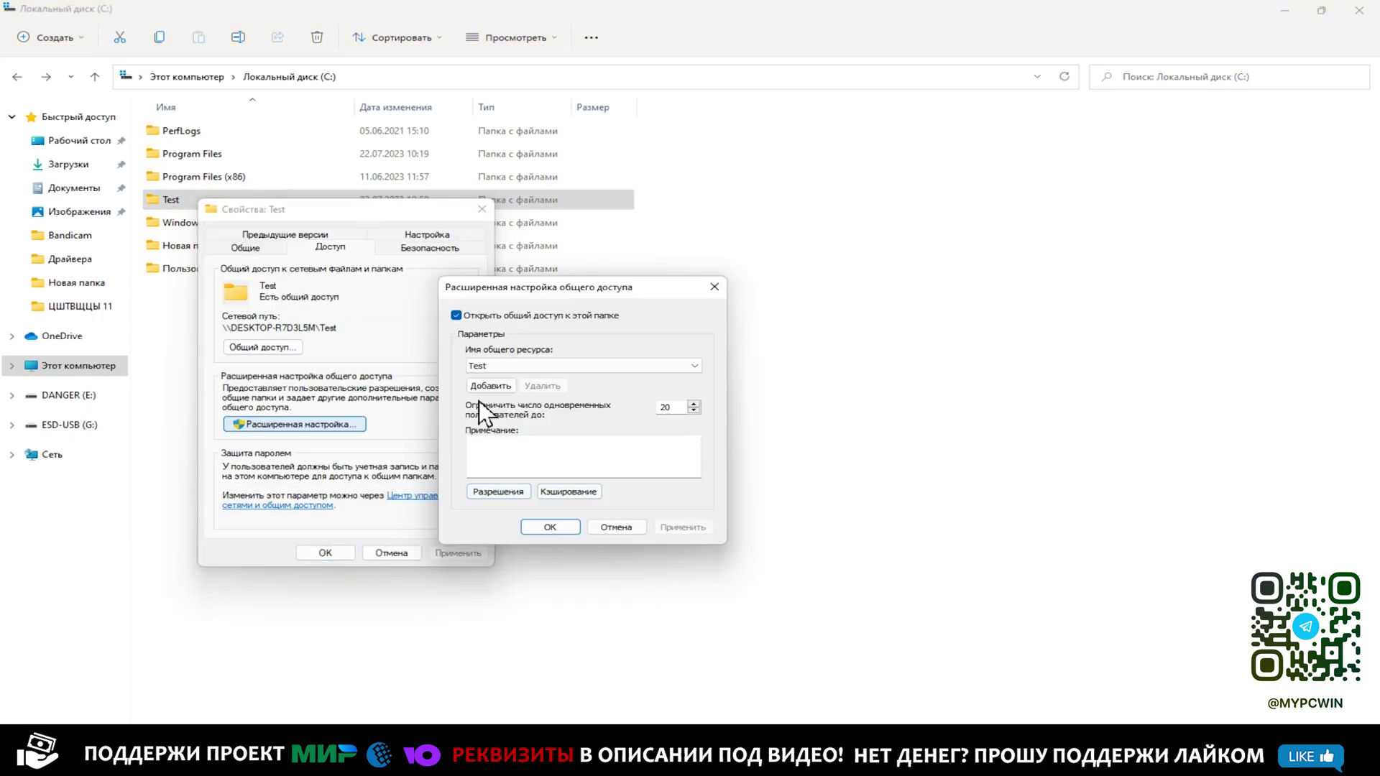
- Restrict the Test share permissions for the Все group to Чтение only, apply them and close the folder's properties
left_click(502, 493)
left_click(647, 483)
left_click(648, 483)
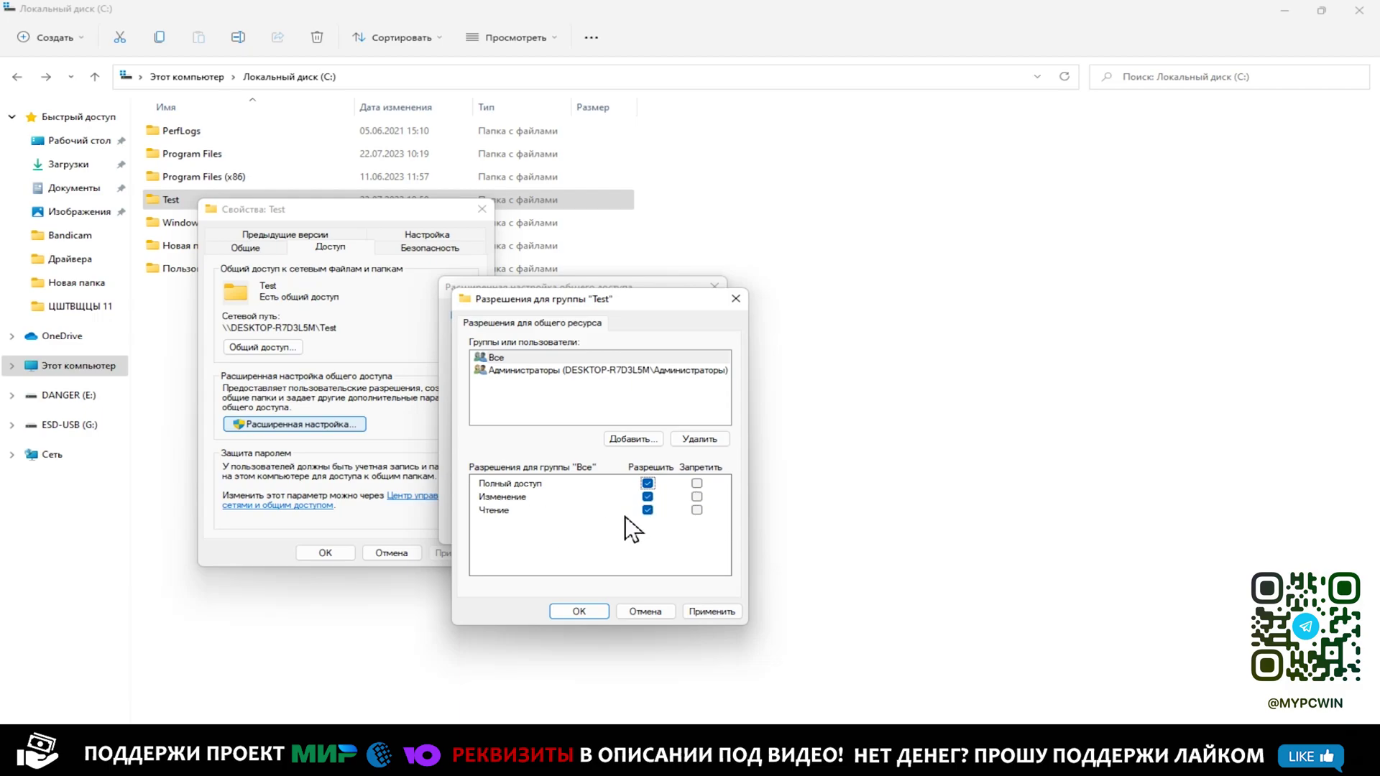
left_click(648, 497)
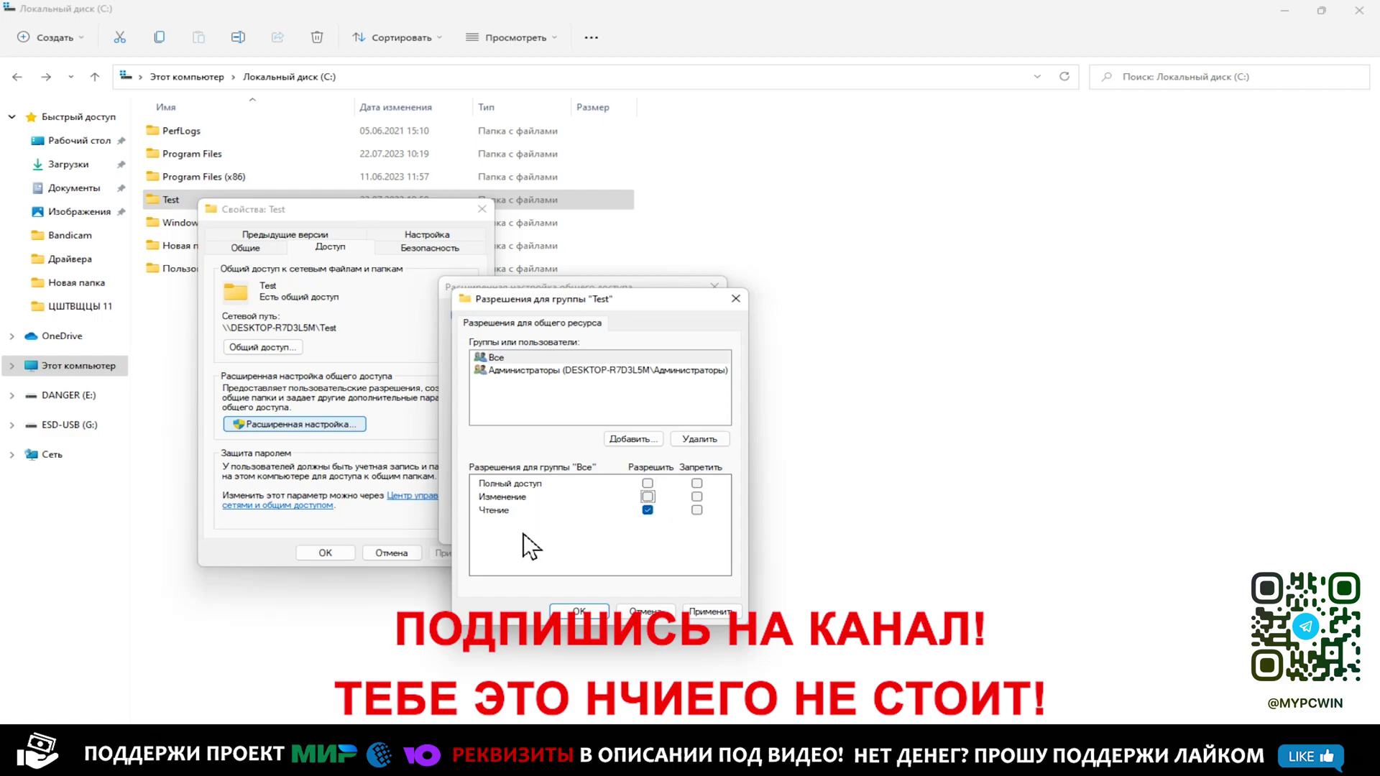
left_click(648, 497)
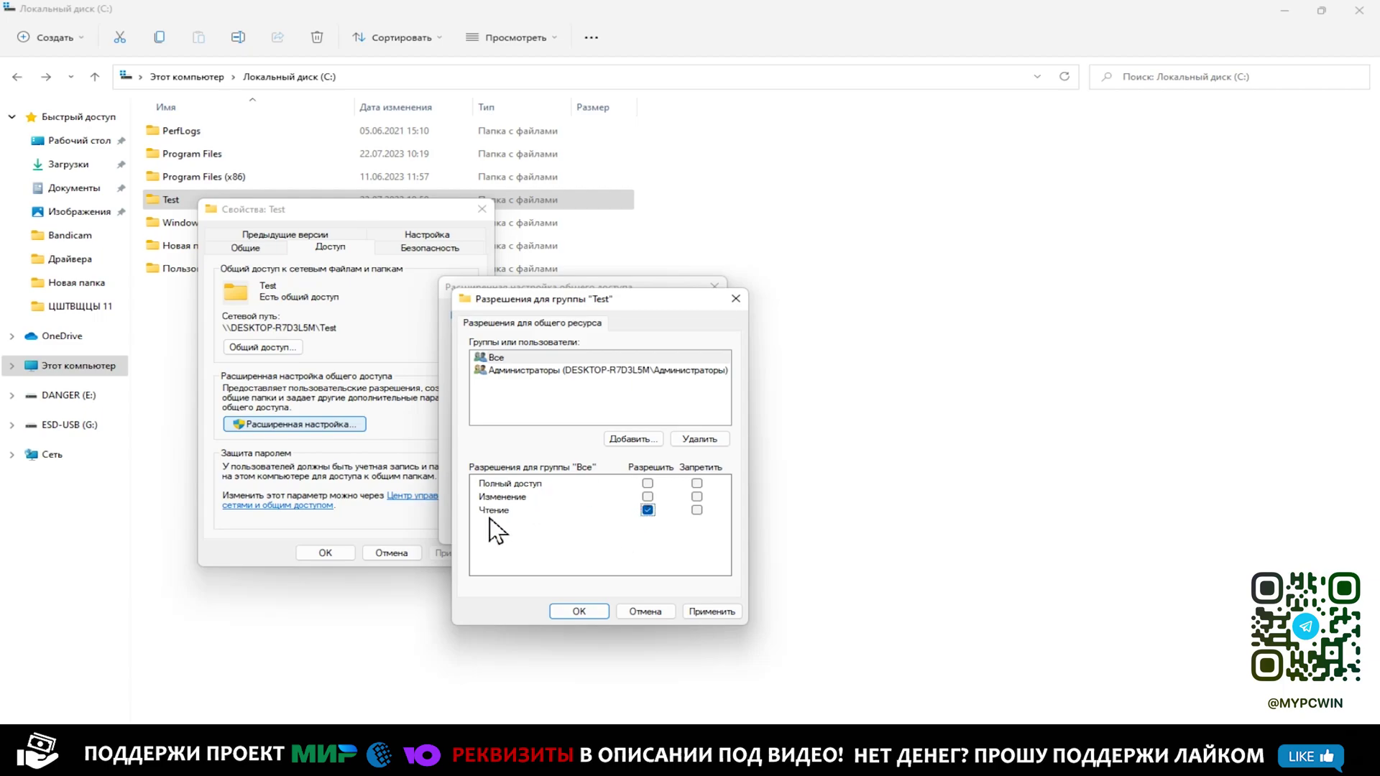
left_click(711, 610)
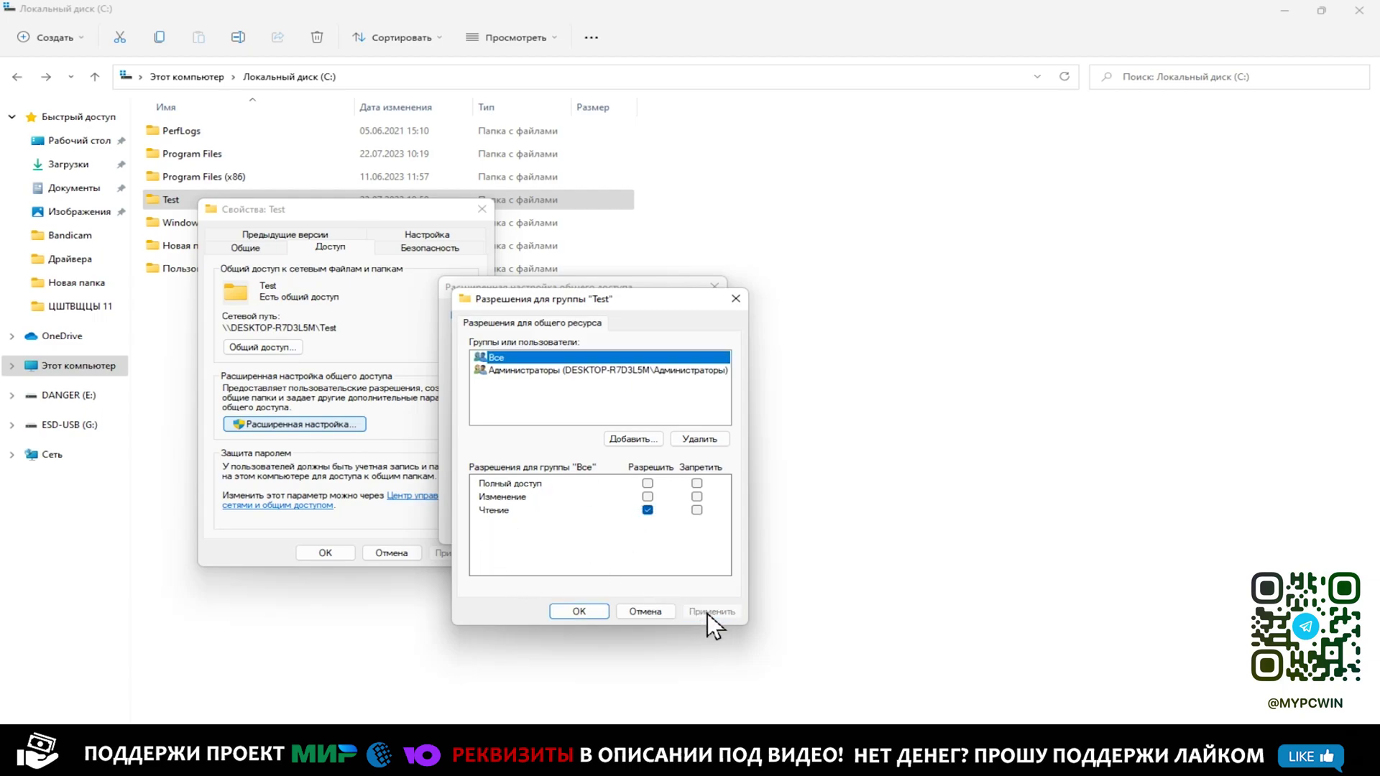
left_click(588, 613)
left_click(677, 527)
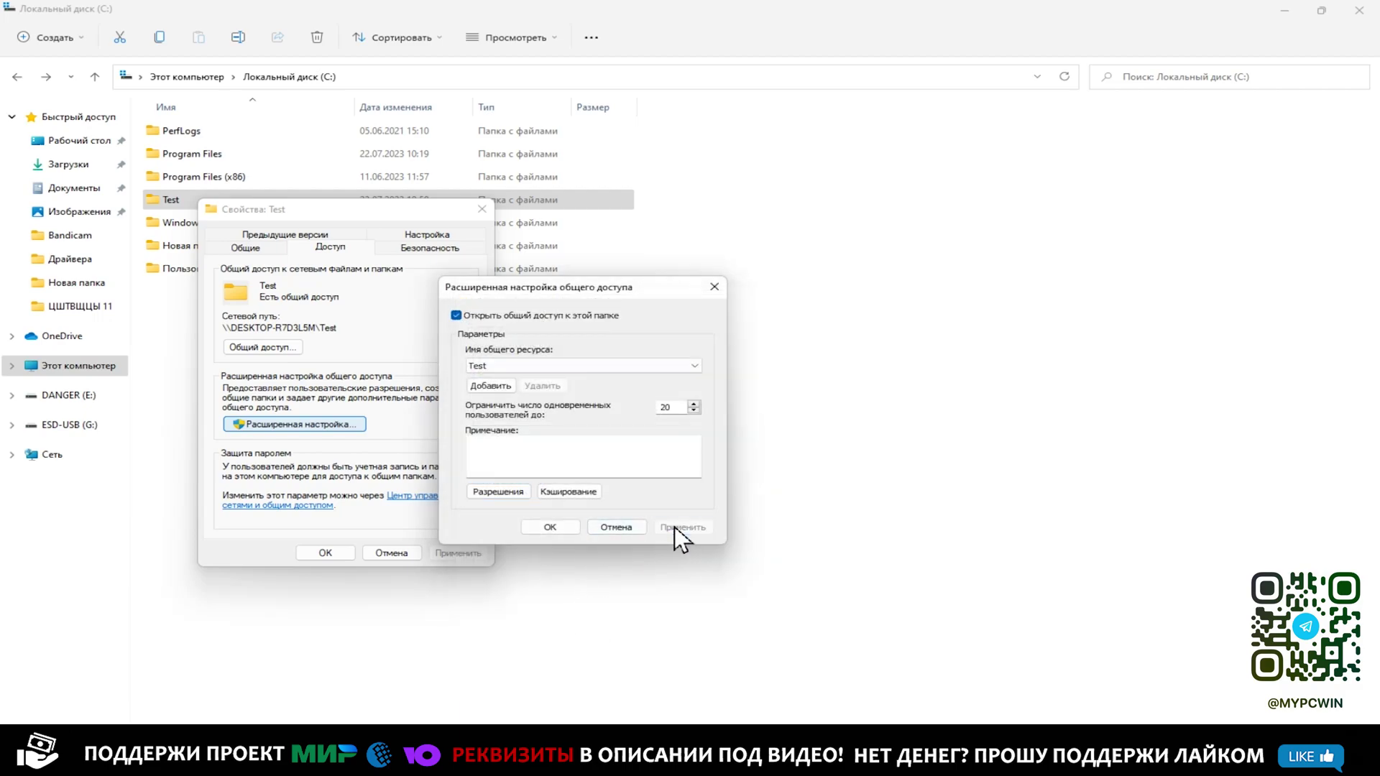
left_click(547, 528)
left_click(411, 551)
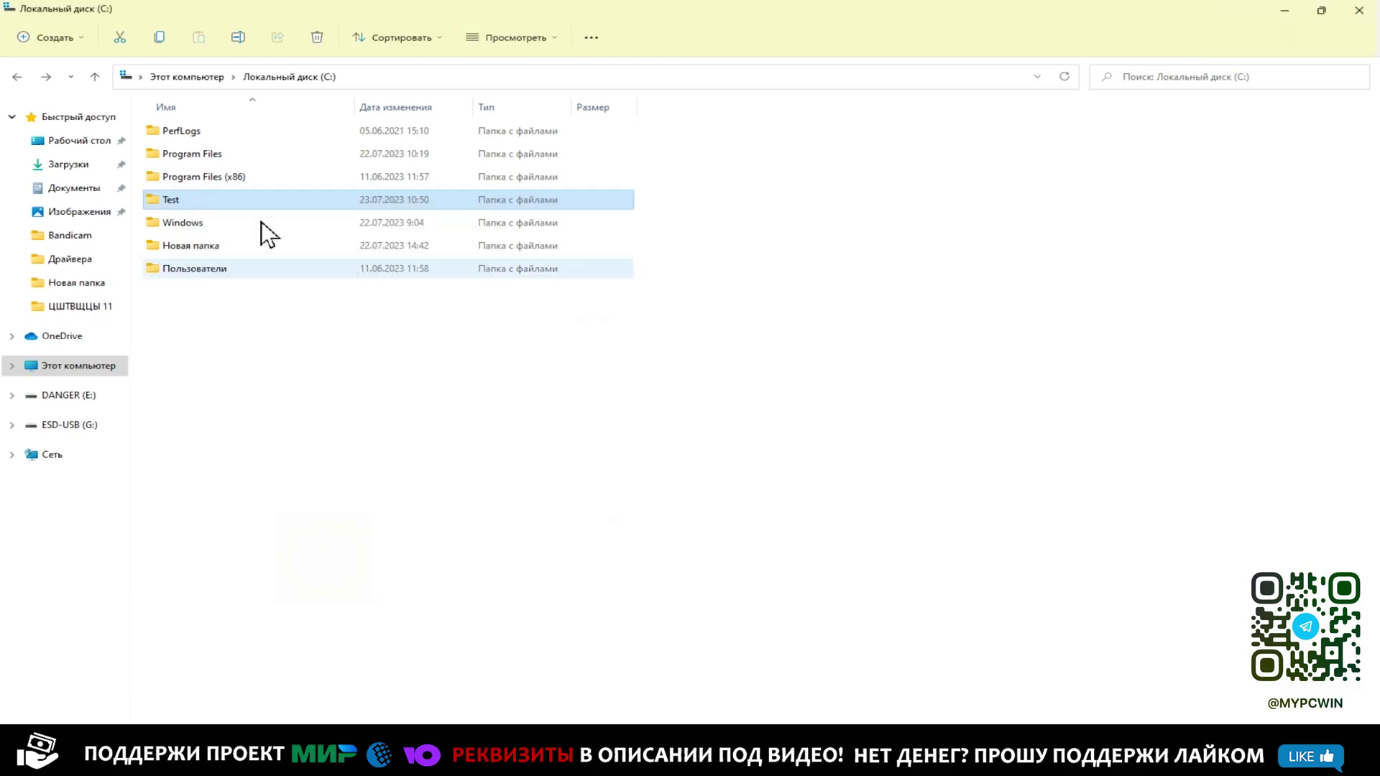
- Open the Test folder, and view the available devices under Сеть from Этот компьютер
double_click(209, 200)
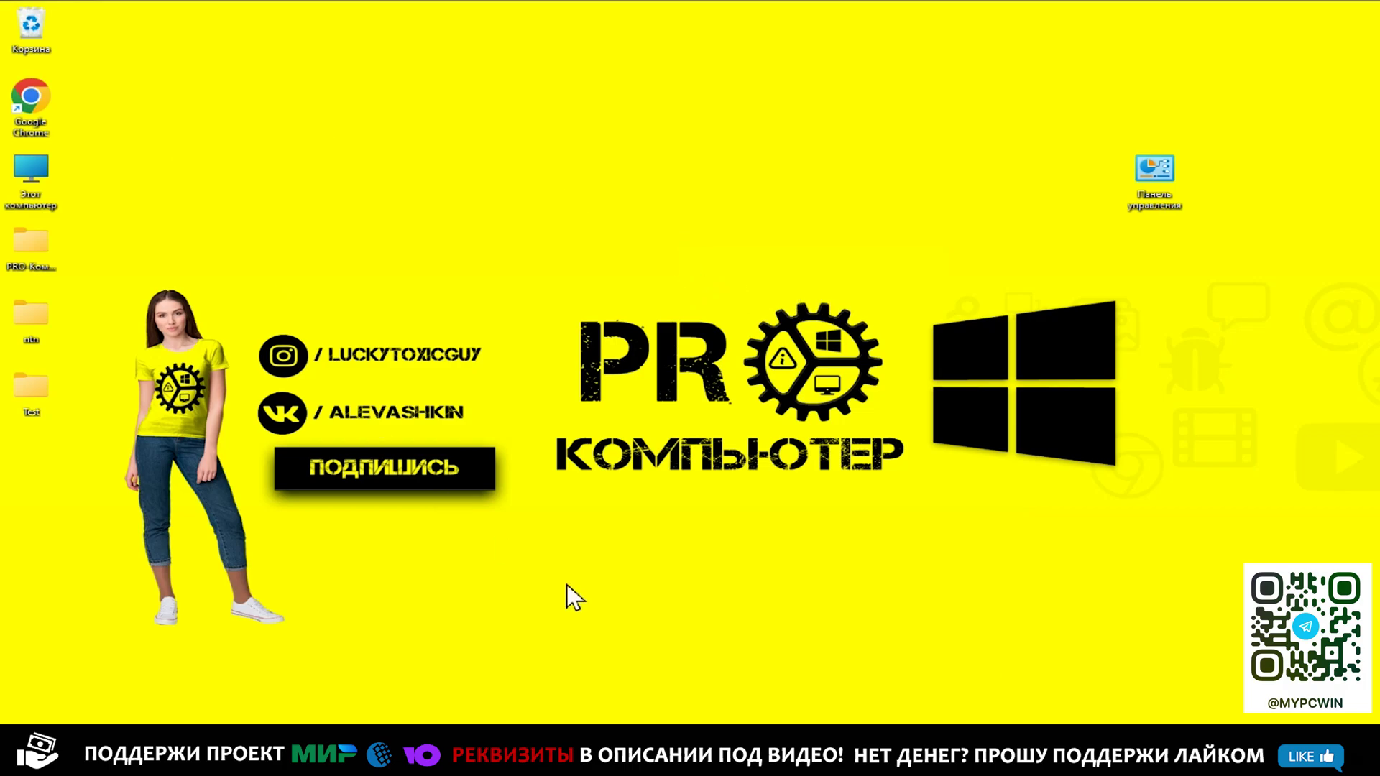
double_click(25, 161)
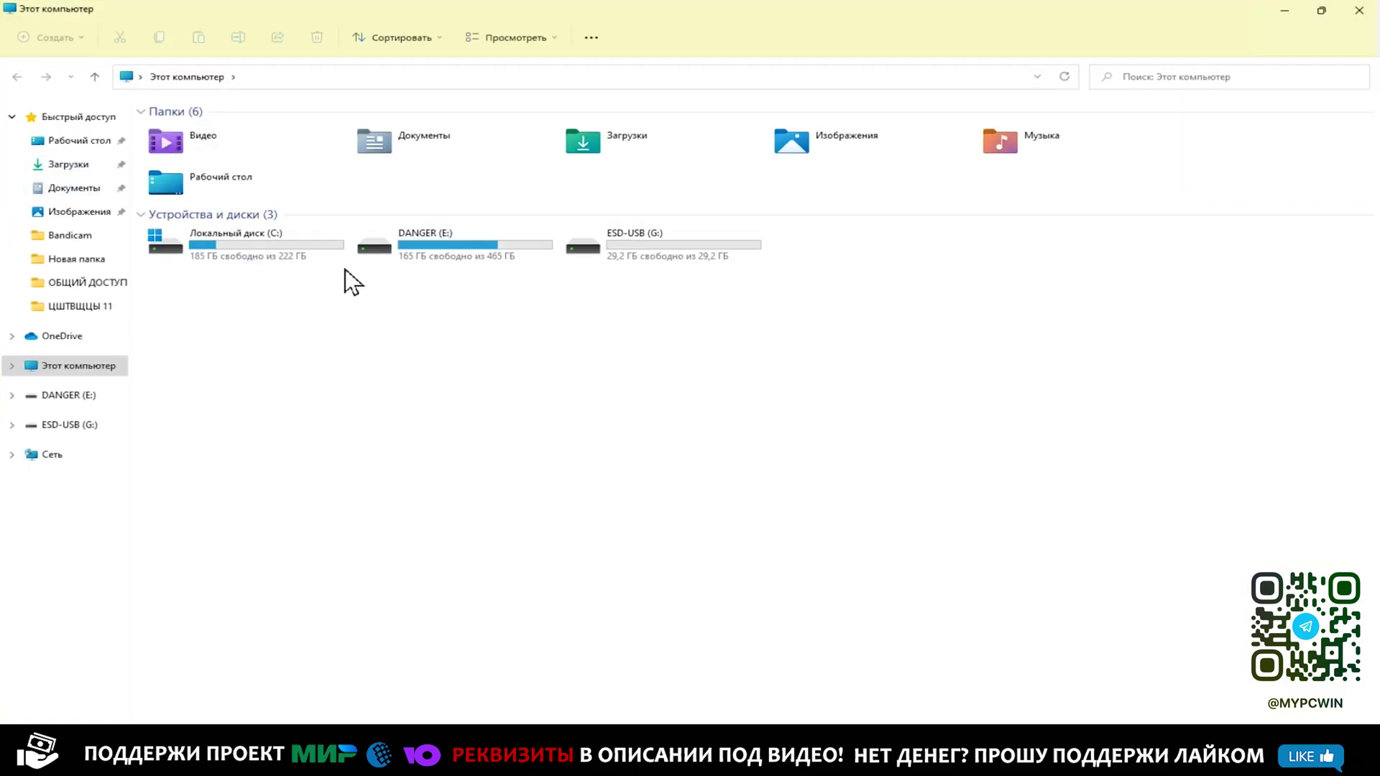
left_click(42, 457)
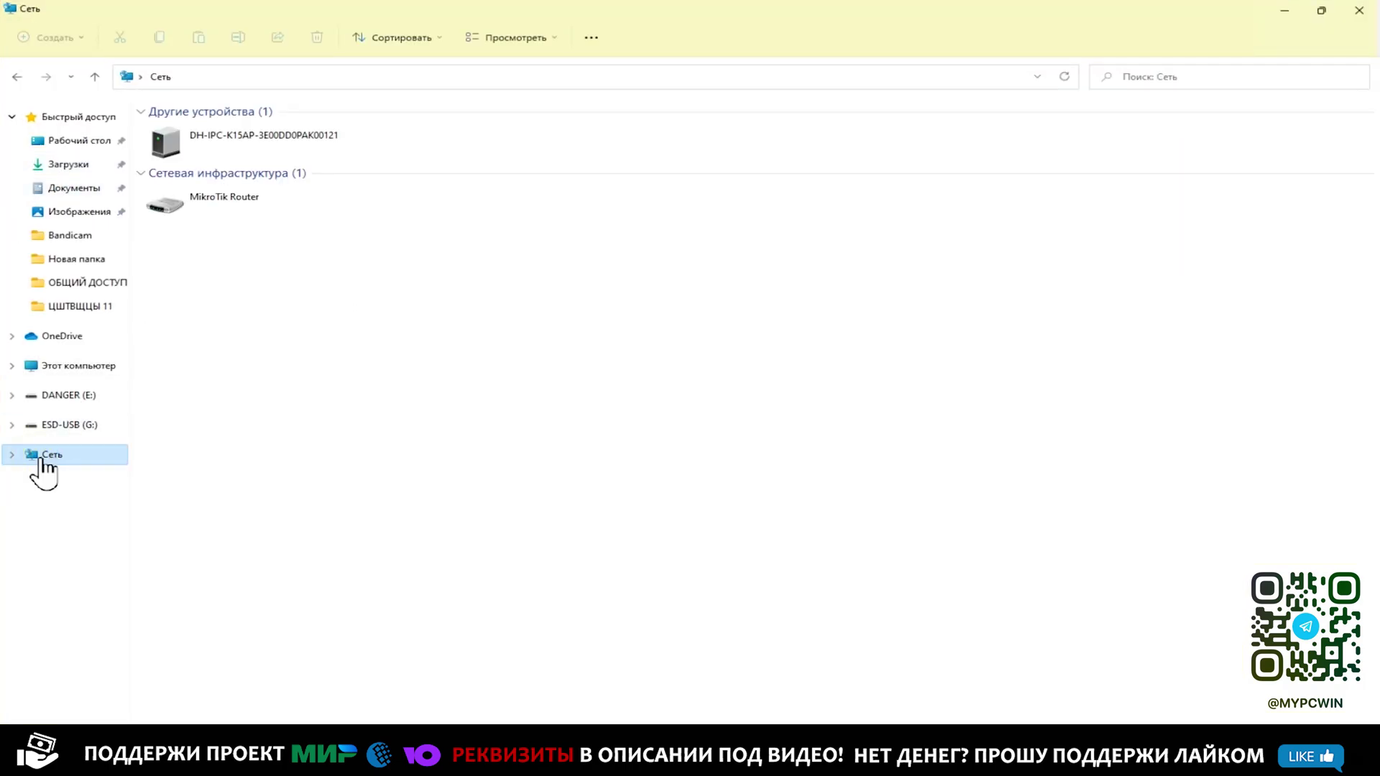